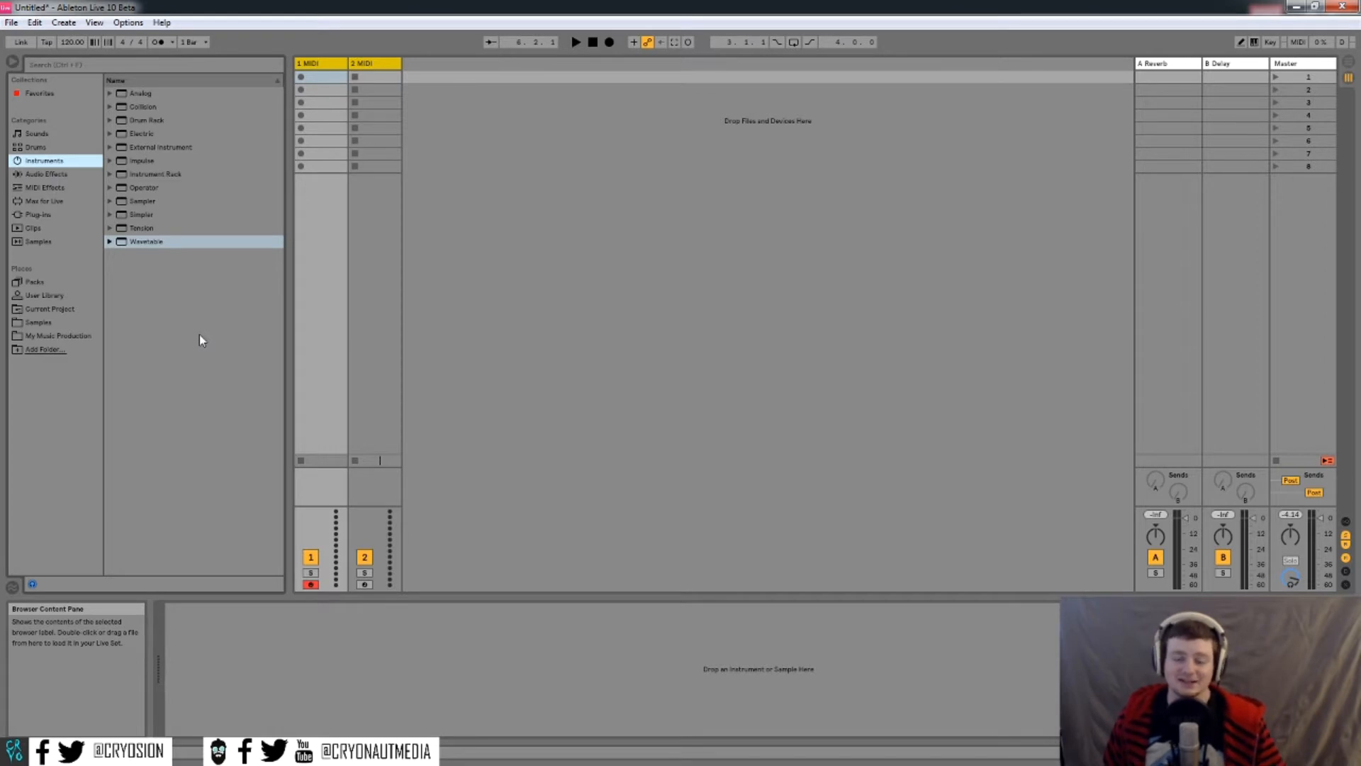
Load the Wavetable instrument onto track 1 and expand its editor to the full view
left_click_drag(145, 241, 301, 666)
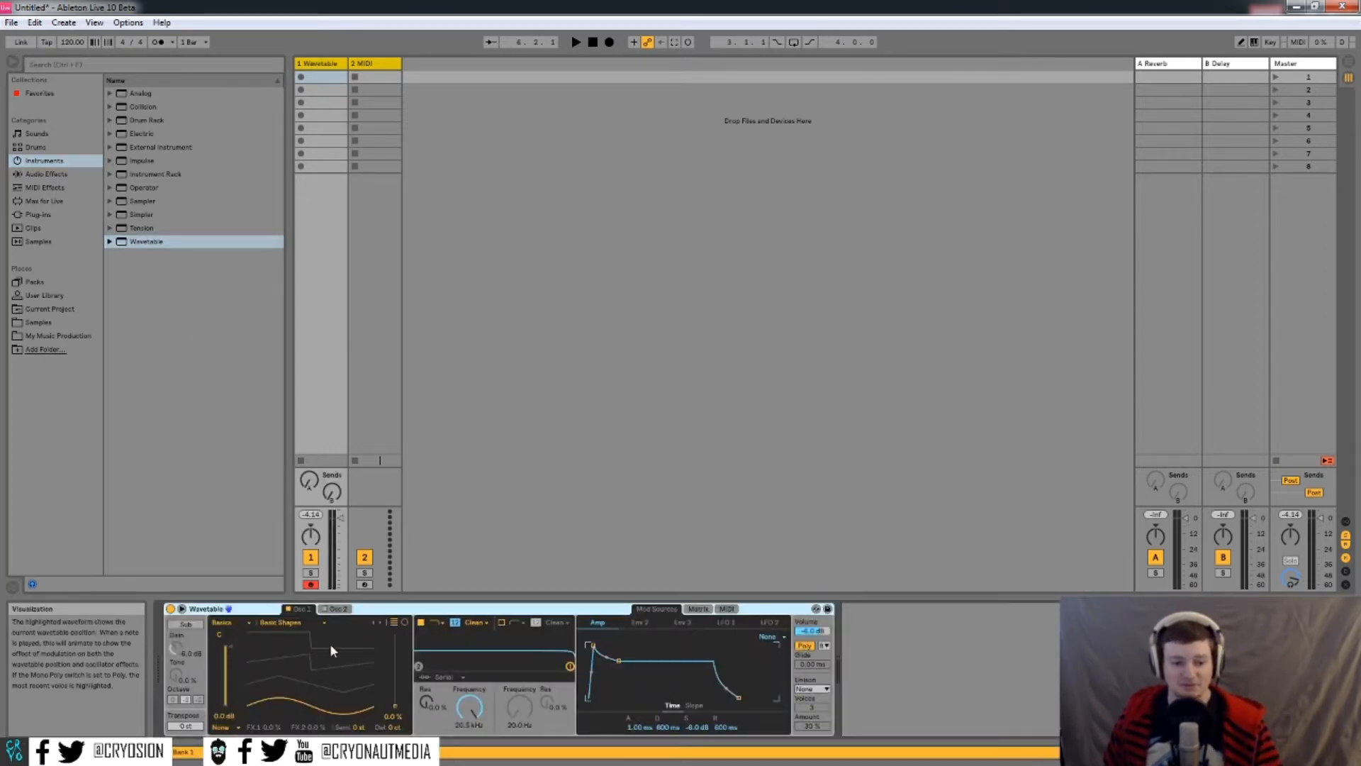
left_click(228, 608)
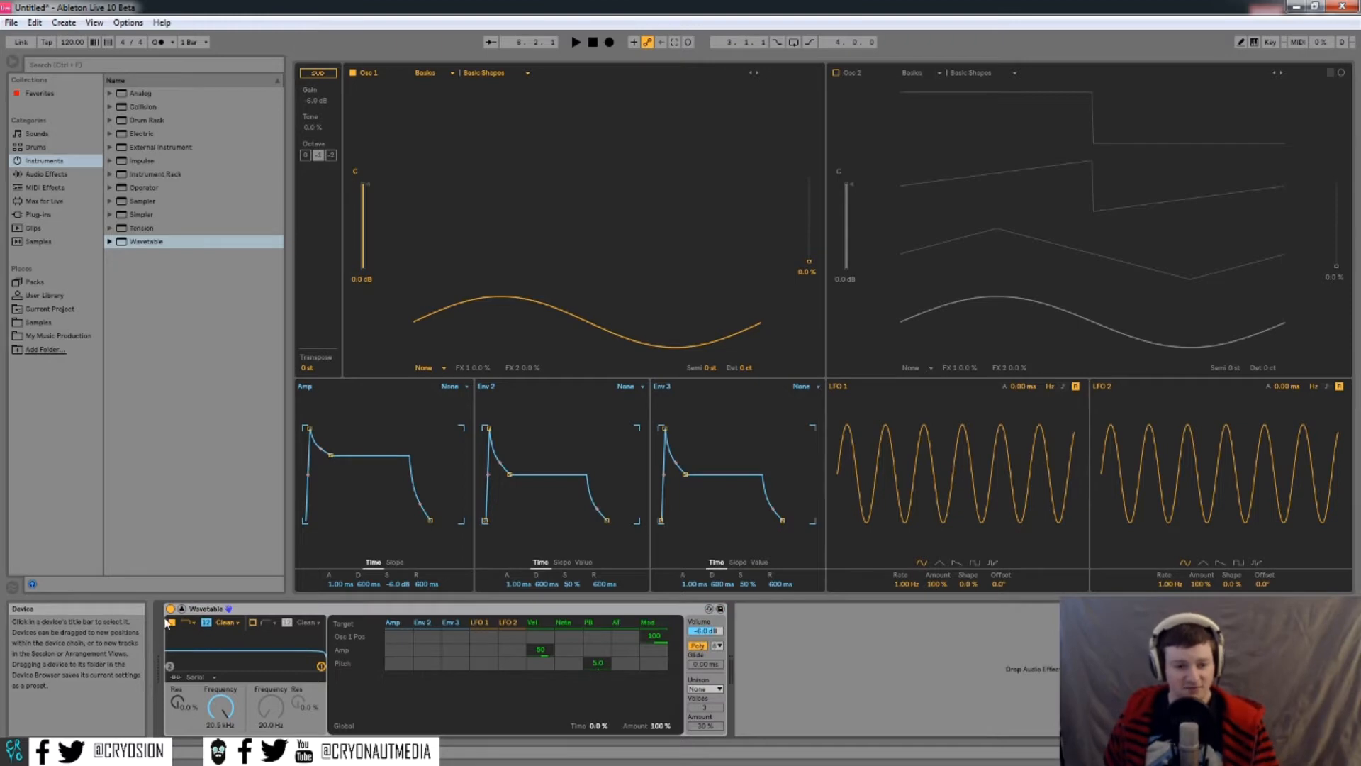
Enable Wavetable's Filter 2 and set its type to high-pass
left_click(252, 622)
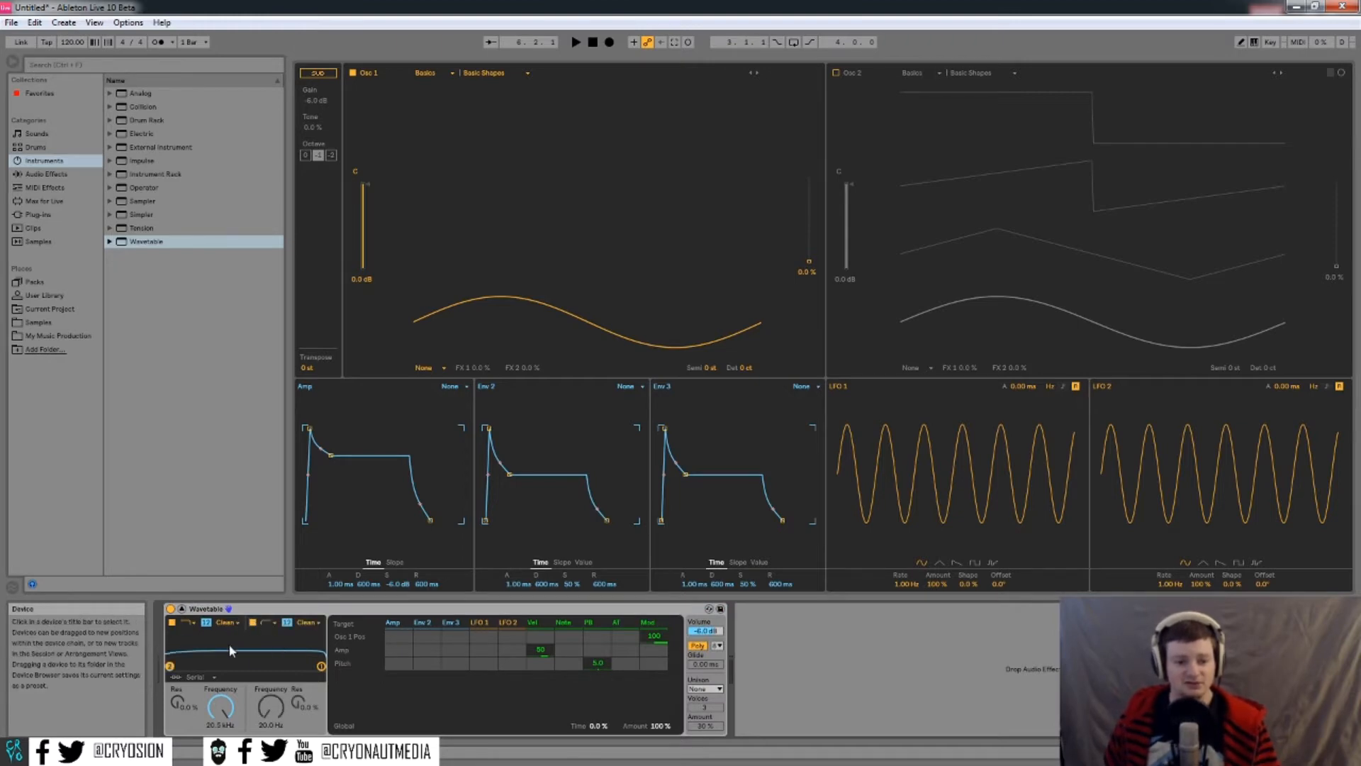
left_click(269, 624)
left_click(267, 643)
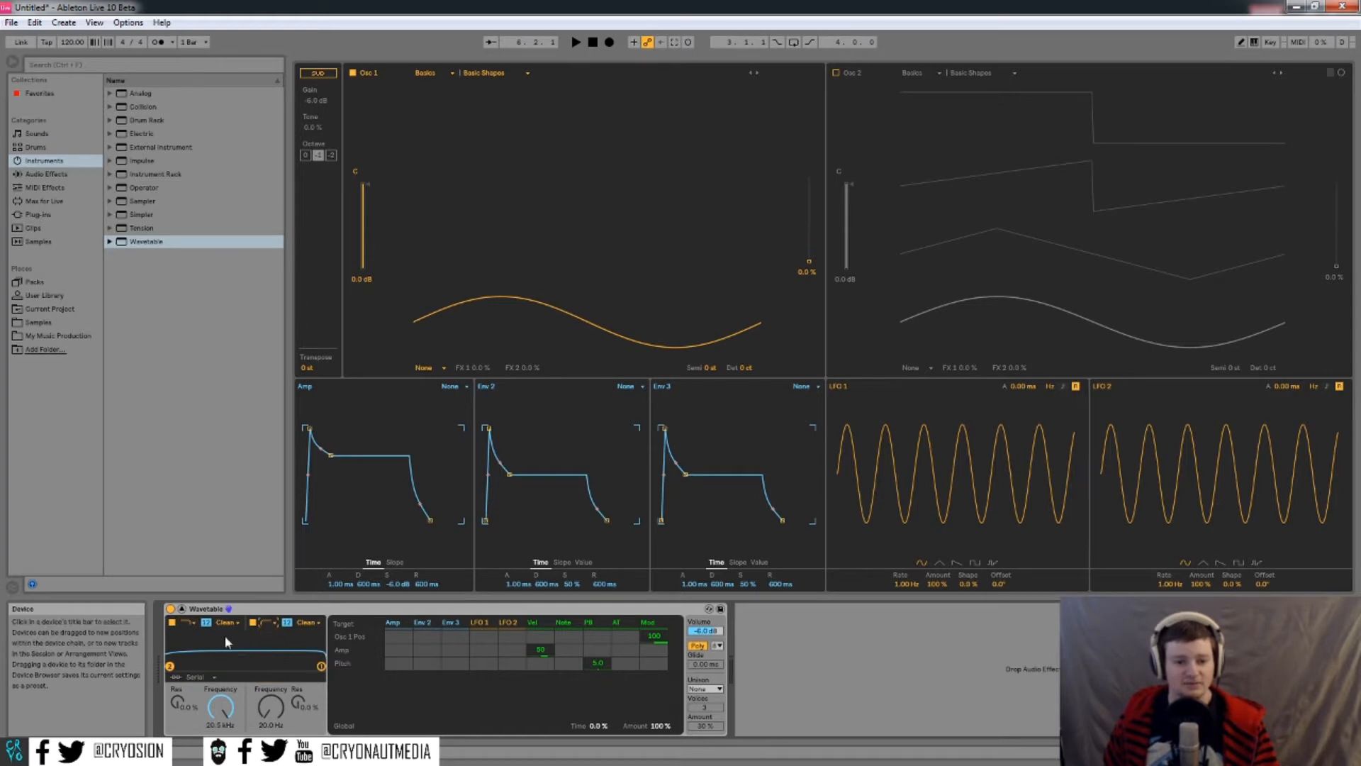
Toggle Filter 1's slope and try its OSR and MS2 circuit types, returning to the 12 dB slope and Clean circuit
left_click(206, 623)
left_click(207, 623)
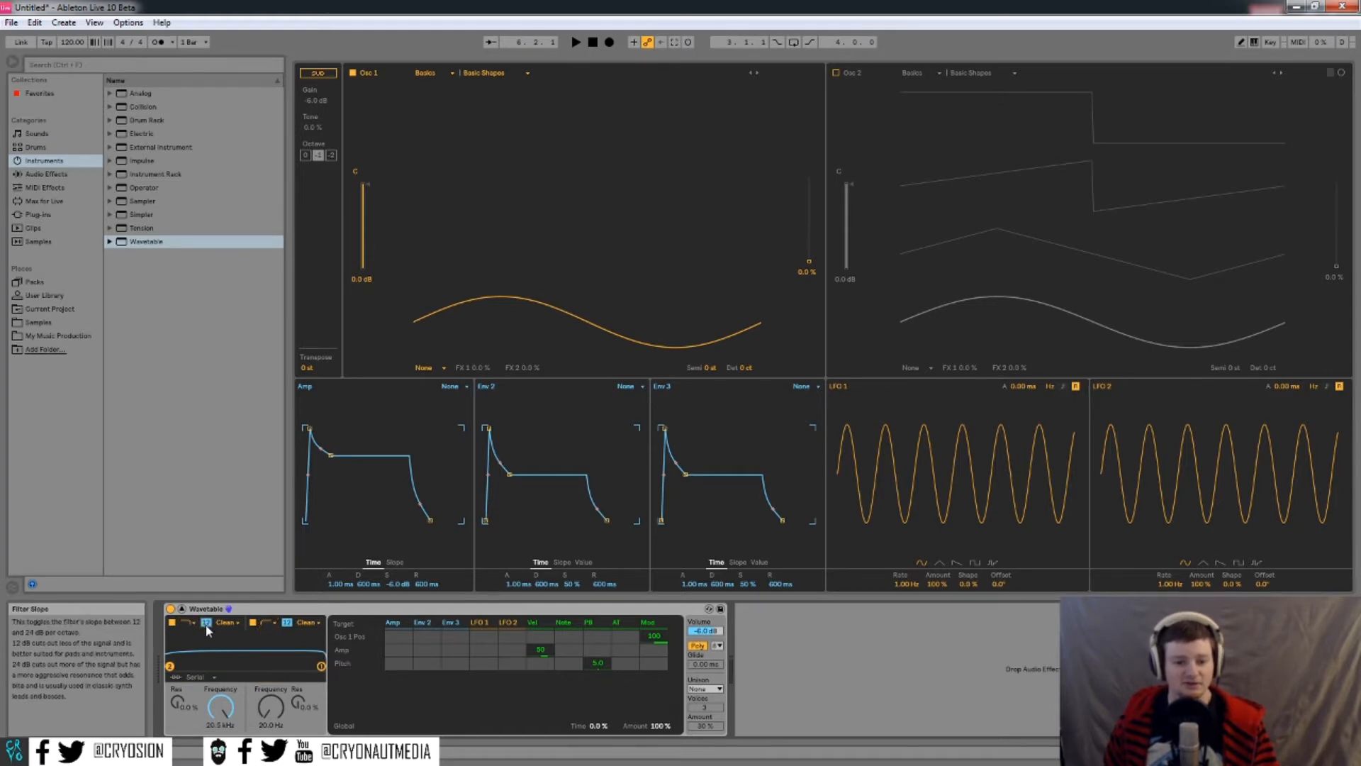
left_click(227, 623)
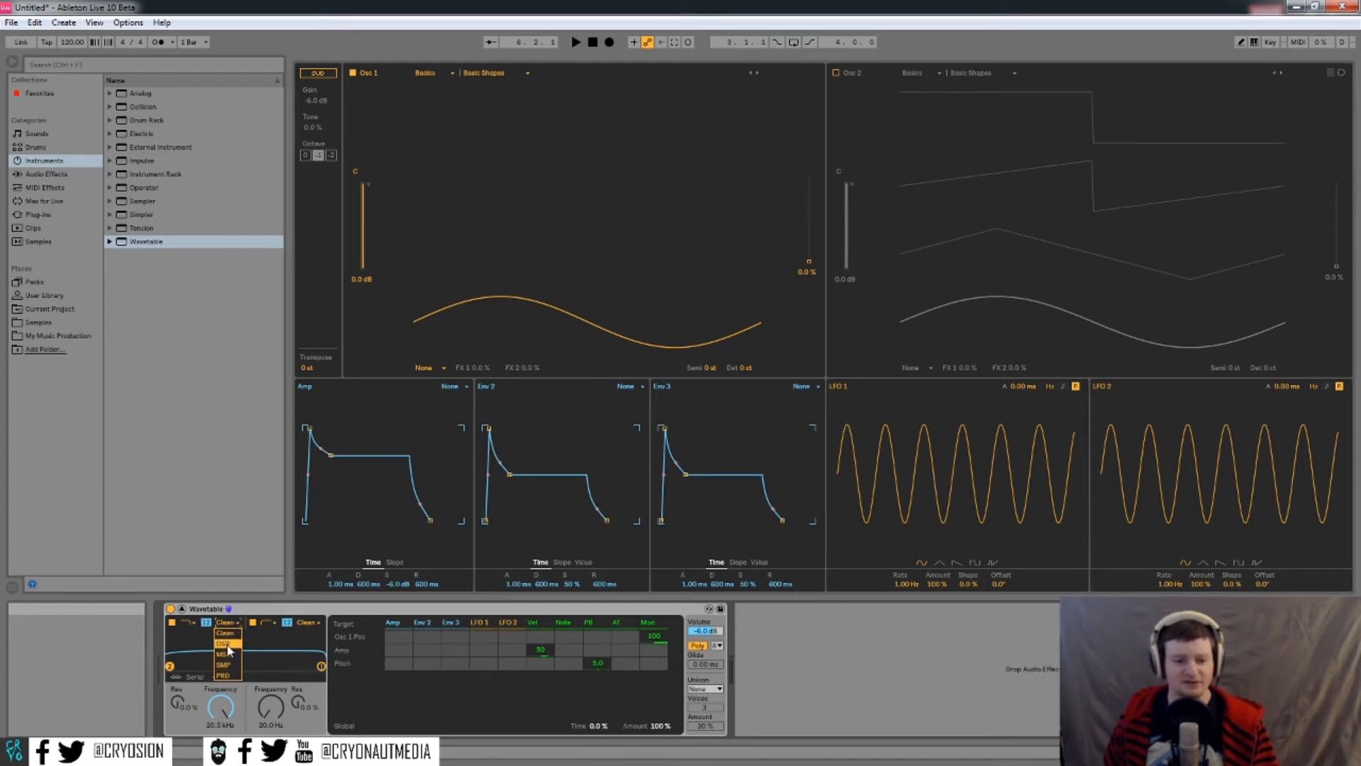
left_click(237, 645)
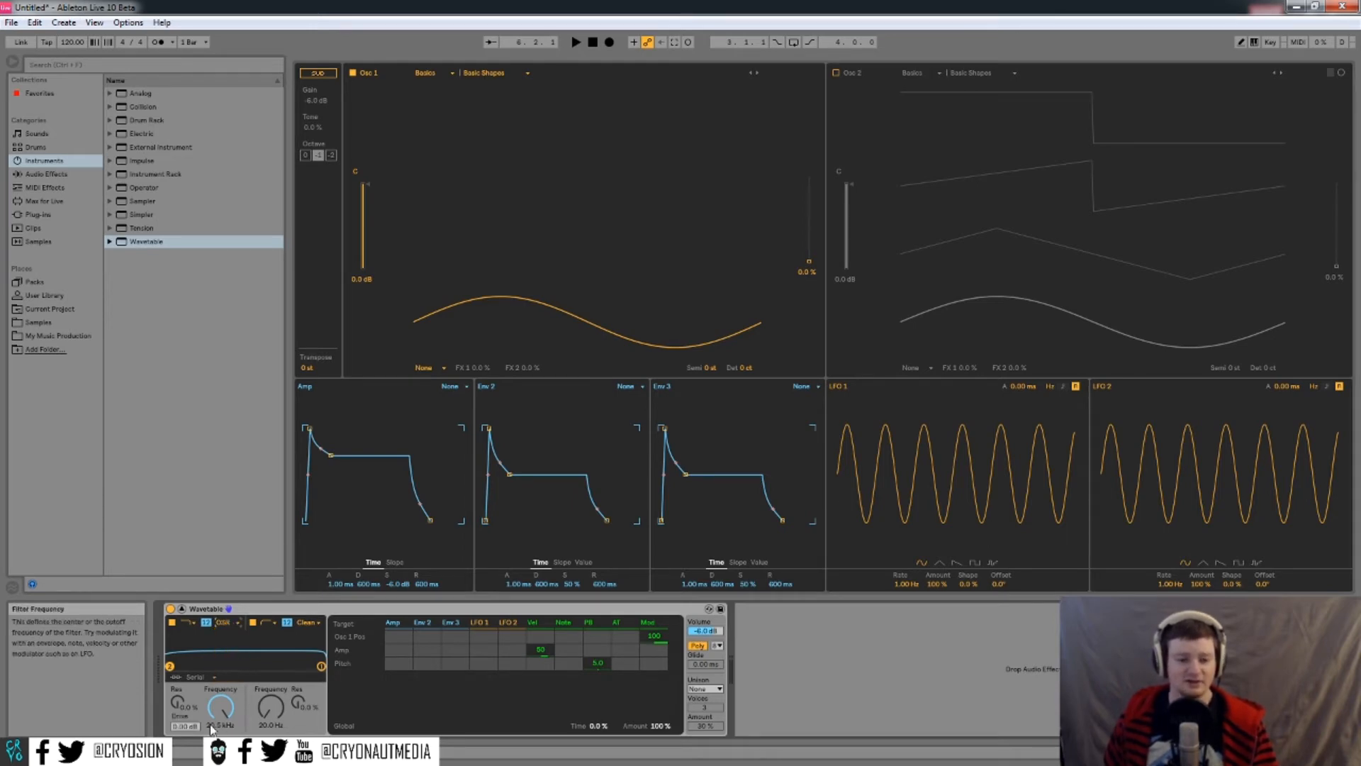
left_click(225, 623)
left_click(224, 654)
left_click(232, 624)
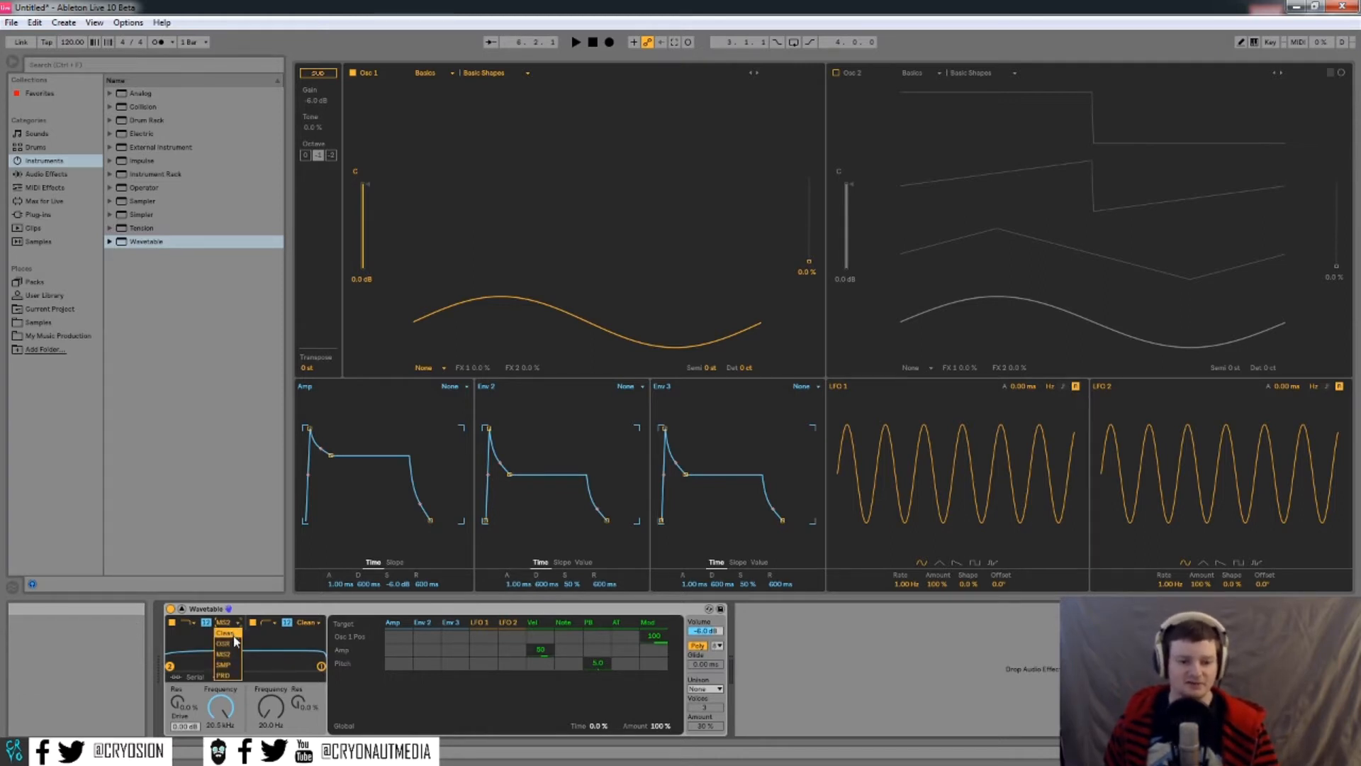
left_click(225, 624)
left_click(228, 618)
left_click(223, 631)
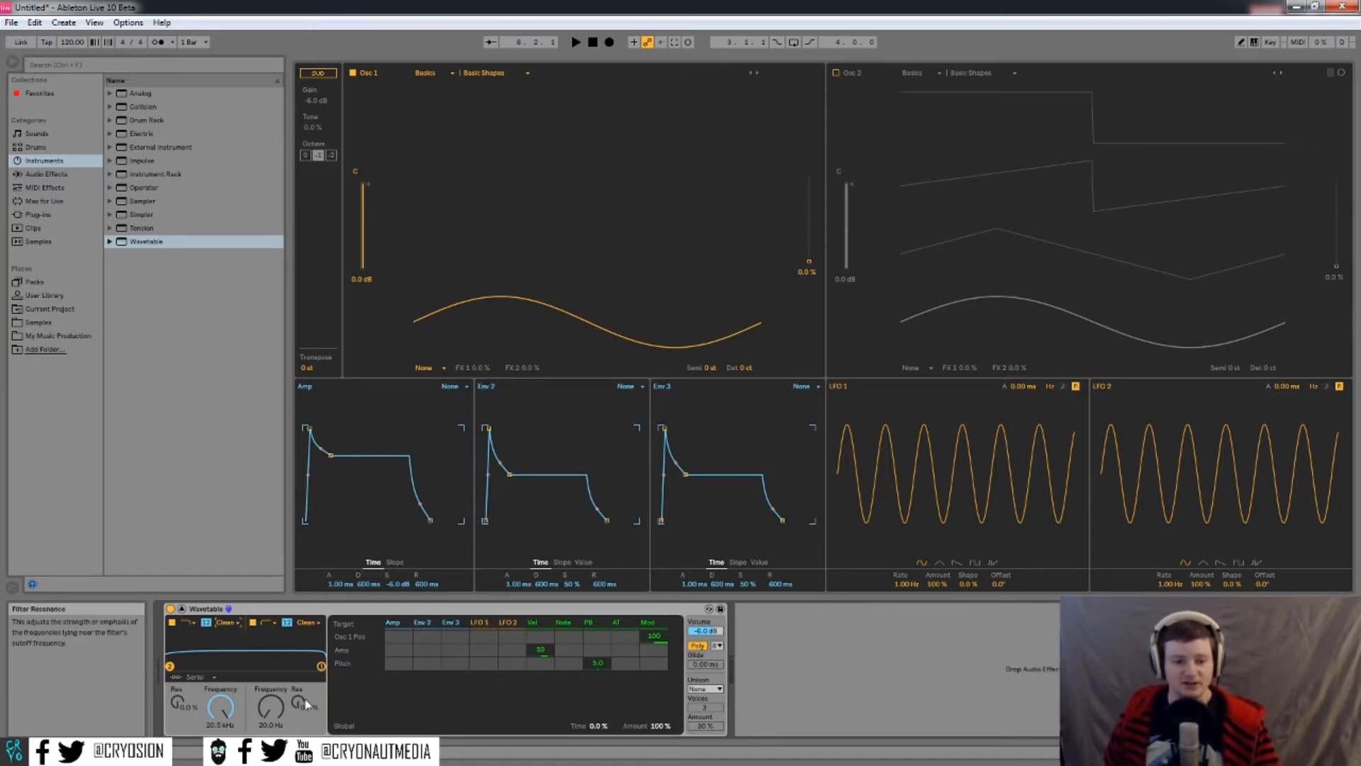
Set Filter 1's resonance to 37% and frequency to about 1.4 kHz, and Filter 2's frequency to about 43 Hz
left_click_drag(177, 702, 176, 664)
left_click_drag(220, 707, 220, 757)
mouse_move(264, 701)
left_mouse_down()
mouse_move(264, 668)
mouse_move(264, 687)
left_mouse_up()
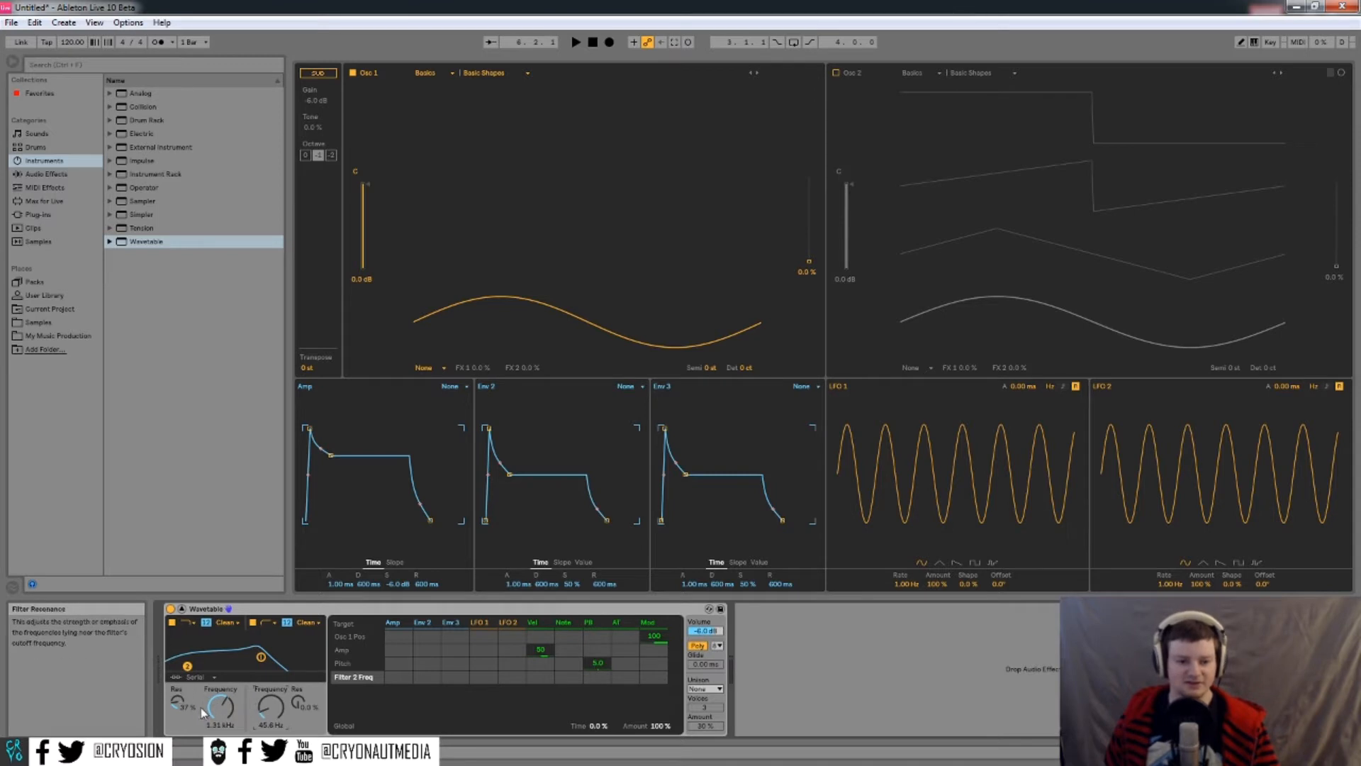
left_click_drag(214, 710, 275, 712)
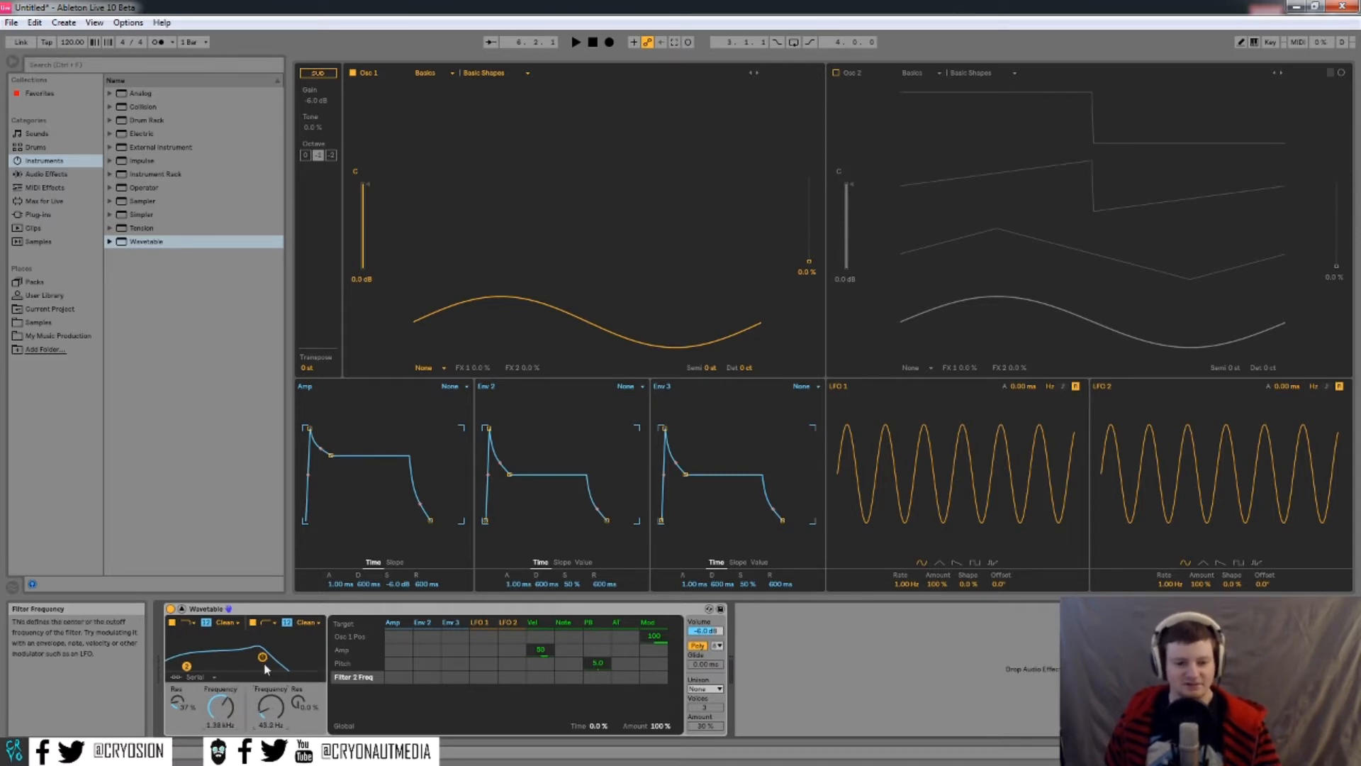
Change Filter 1 to high-pass at about 74.9 Hz and Filter 2 to low-pass at 20.5 kHz
left_click(188, 623)
left_click(188, 645)
left_click_drag(220, 707, 221, 758)
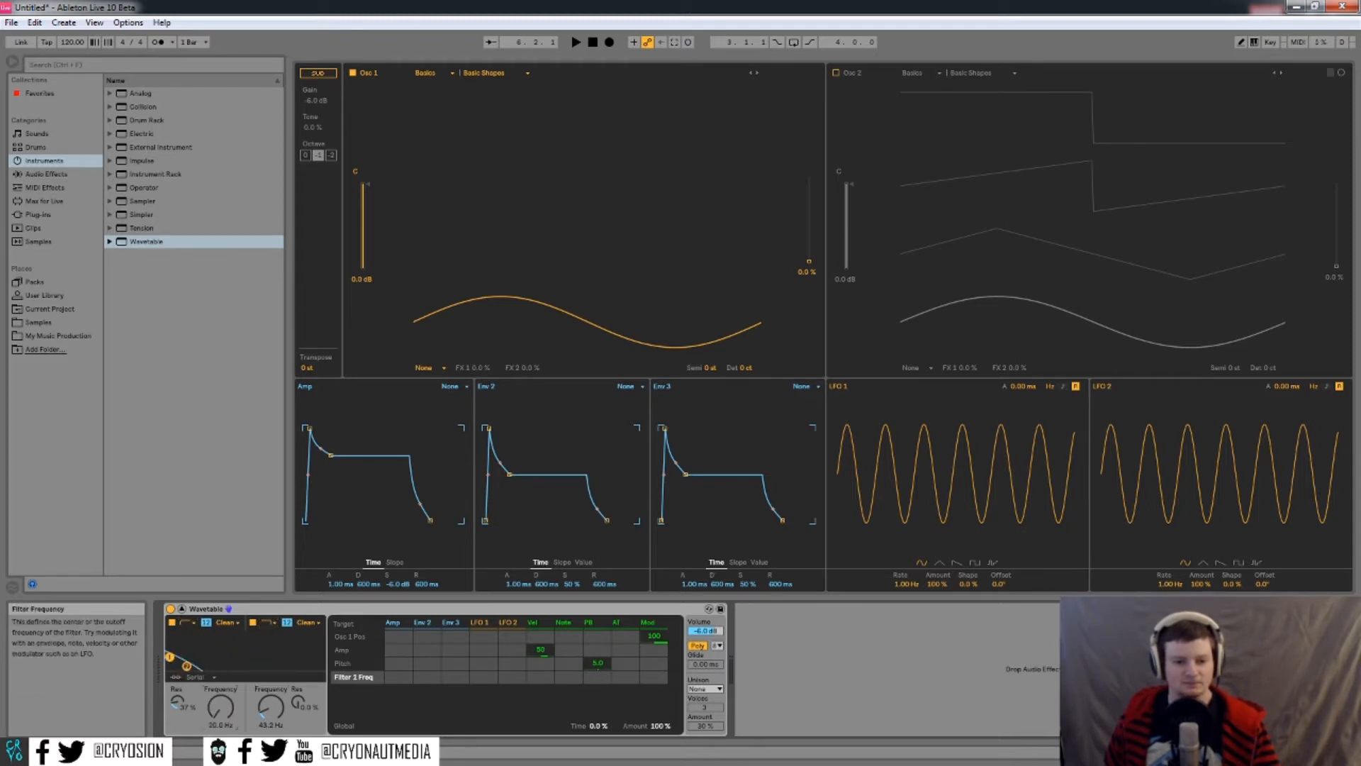
left_click_drag(273, 707, 274, 624)
left_click_drag(220, 709, 220, 686)
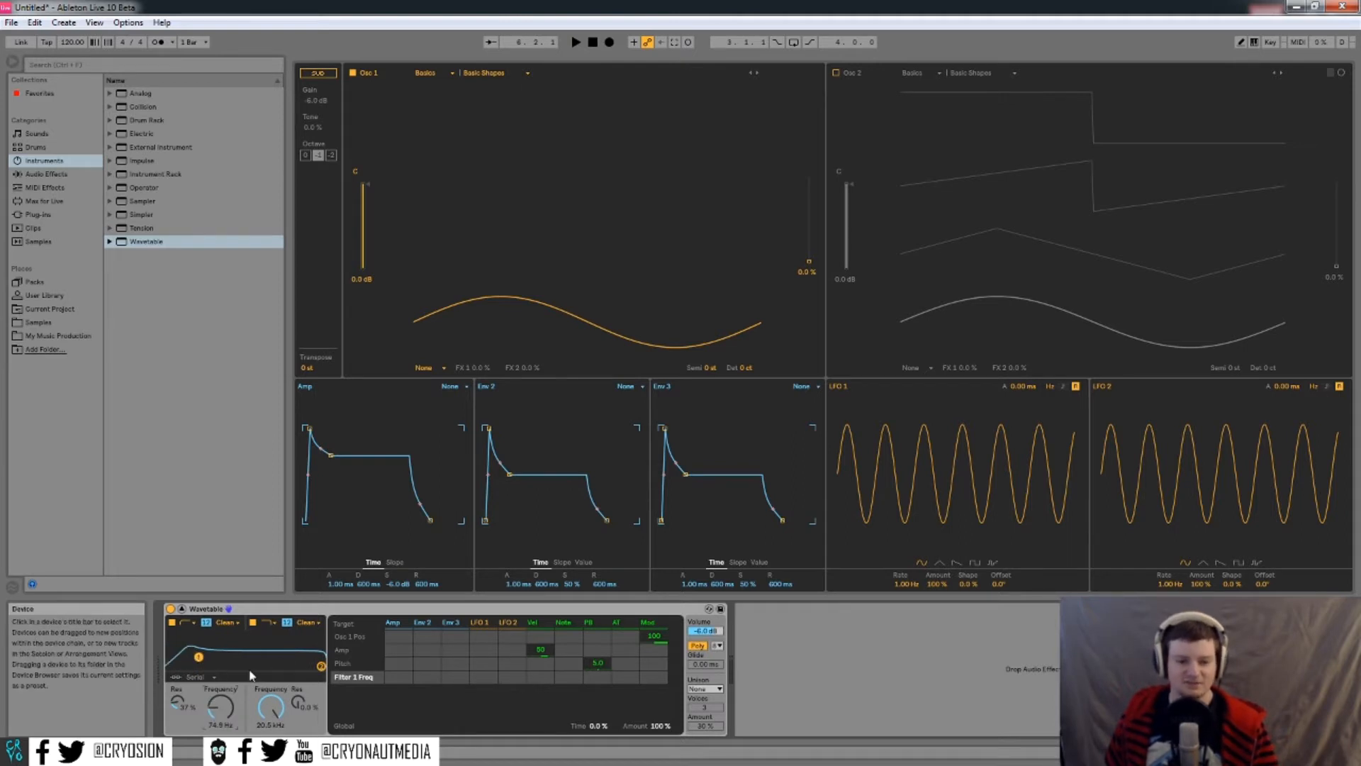
Lower Filter 2's frequency to about 10.8 kHz and raise its resonance to 4.0%
left_click(265, 720)
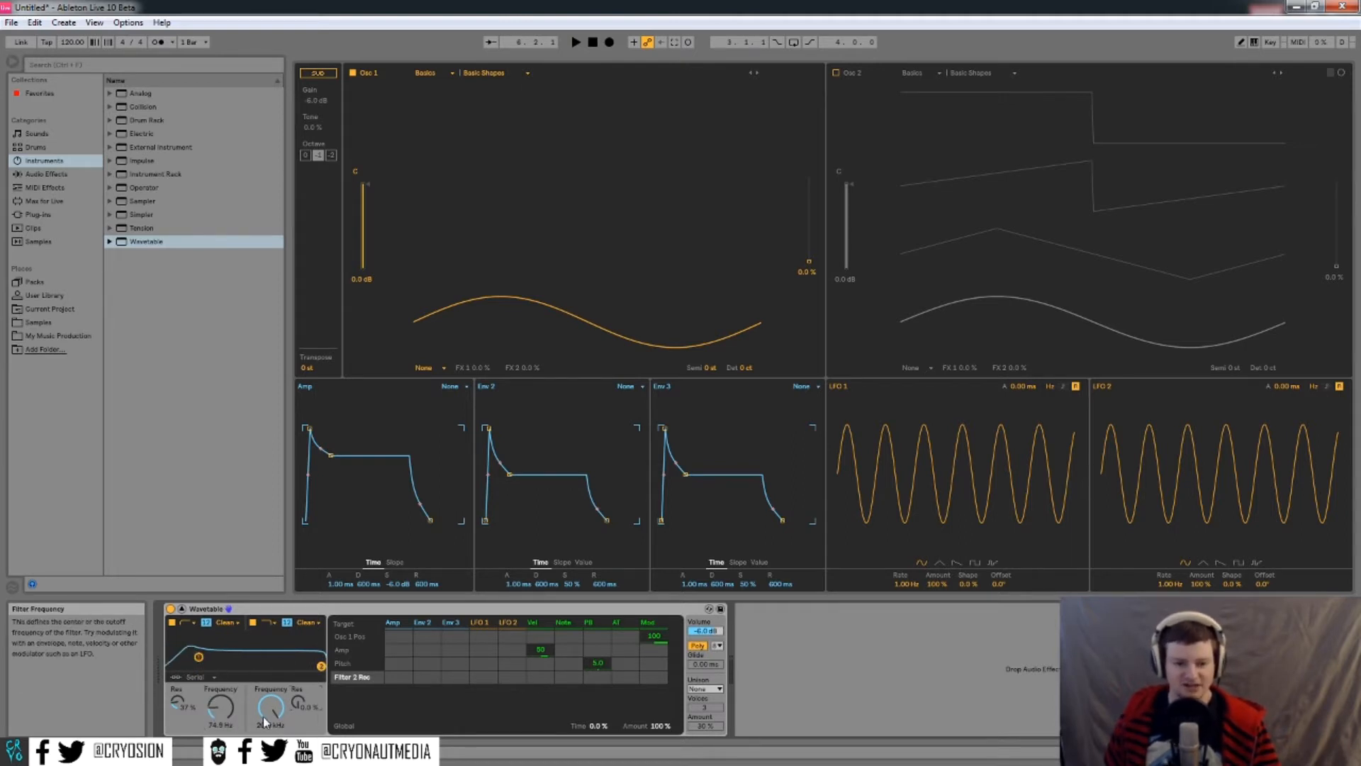
mouse_move(284, 702)
left_mouse_down()
mouse_move(283, 750)
mouse_move(297, 694)
left_mouse_up()
left_click(297, 701)
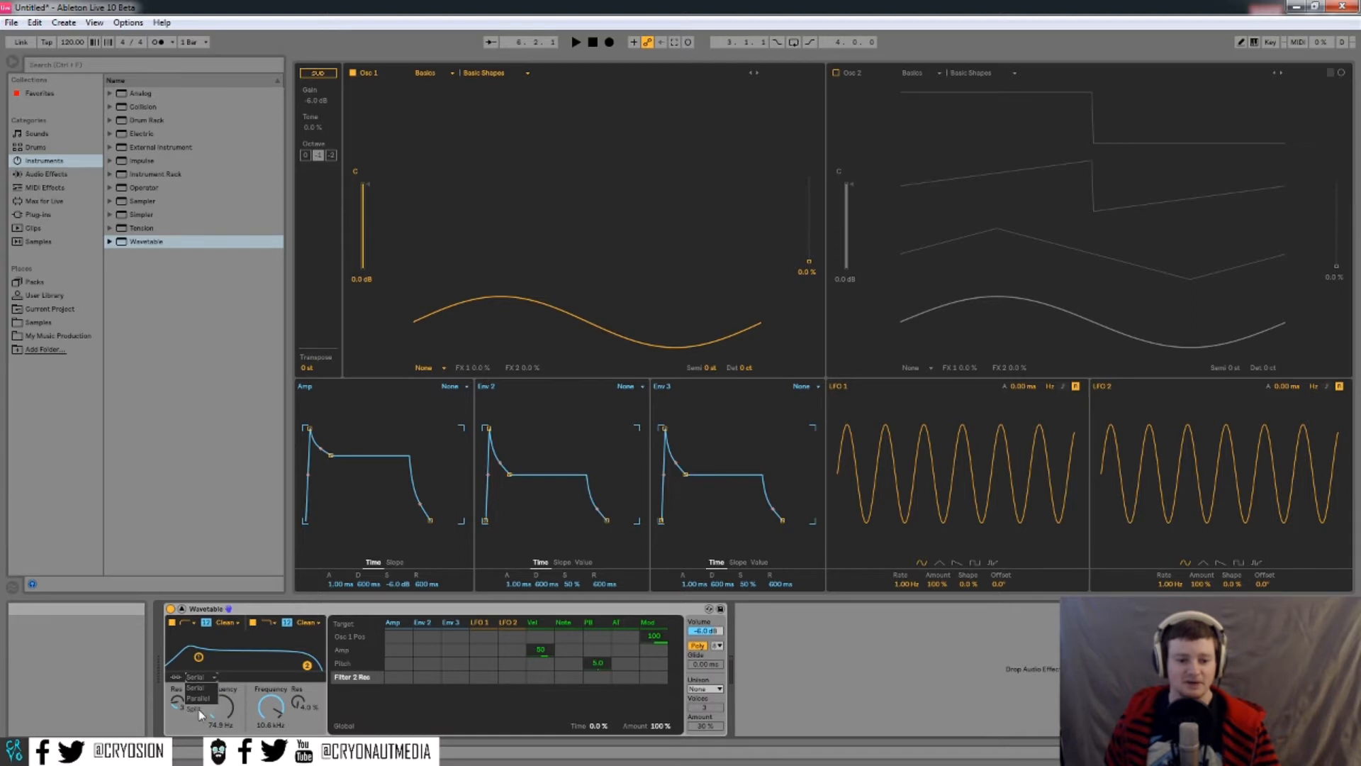
Try the Serial and Parallel filter routings, ending on Split
left_click(199, 688)
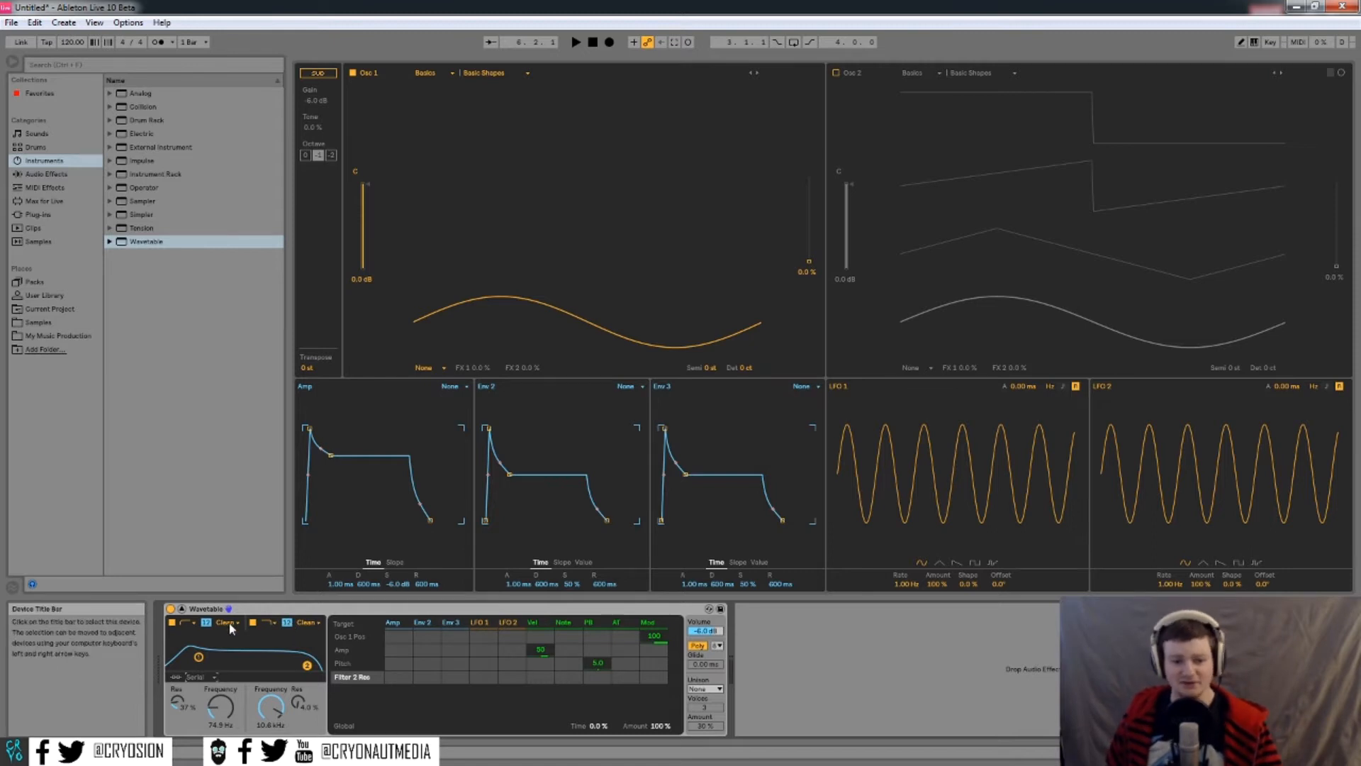
left_click(198, 676)
left_click(198, 697)
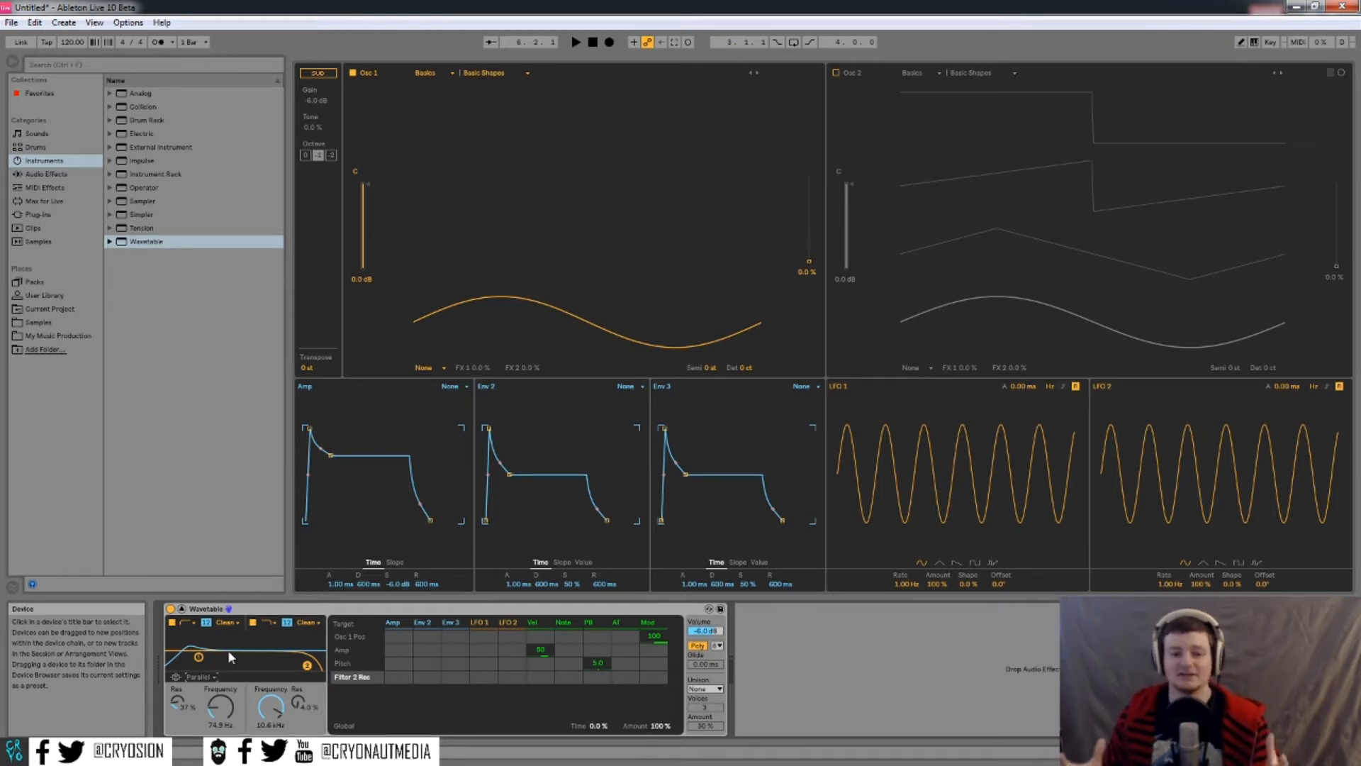
left_click(199, 676)
left_click(196, 706)
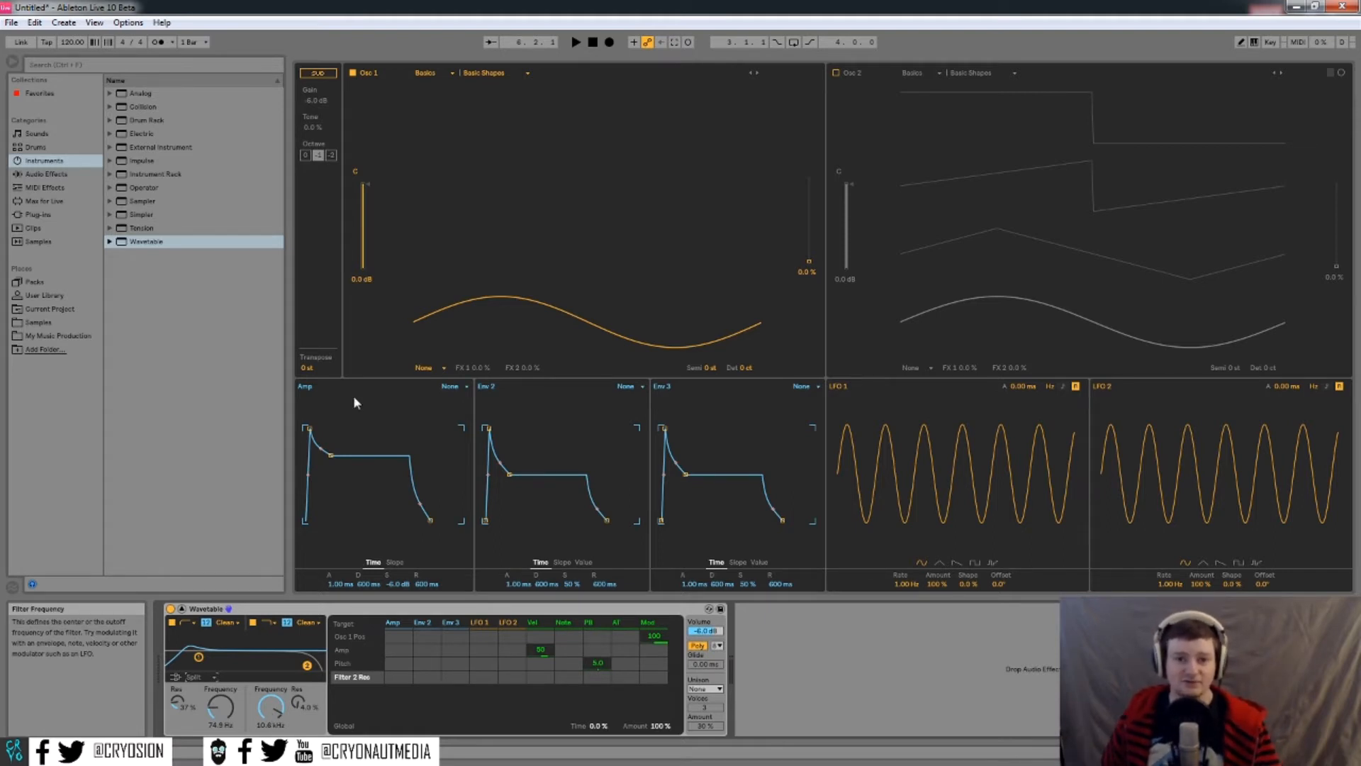
Load the Sweep 3 wavetable from the Filter category into oscillator 1 at 30% position, and set the filter routing to Serial
left_click(428, 73)
left_click(423, 125)
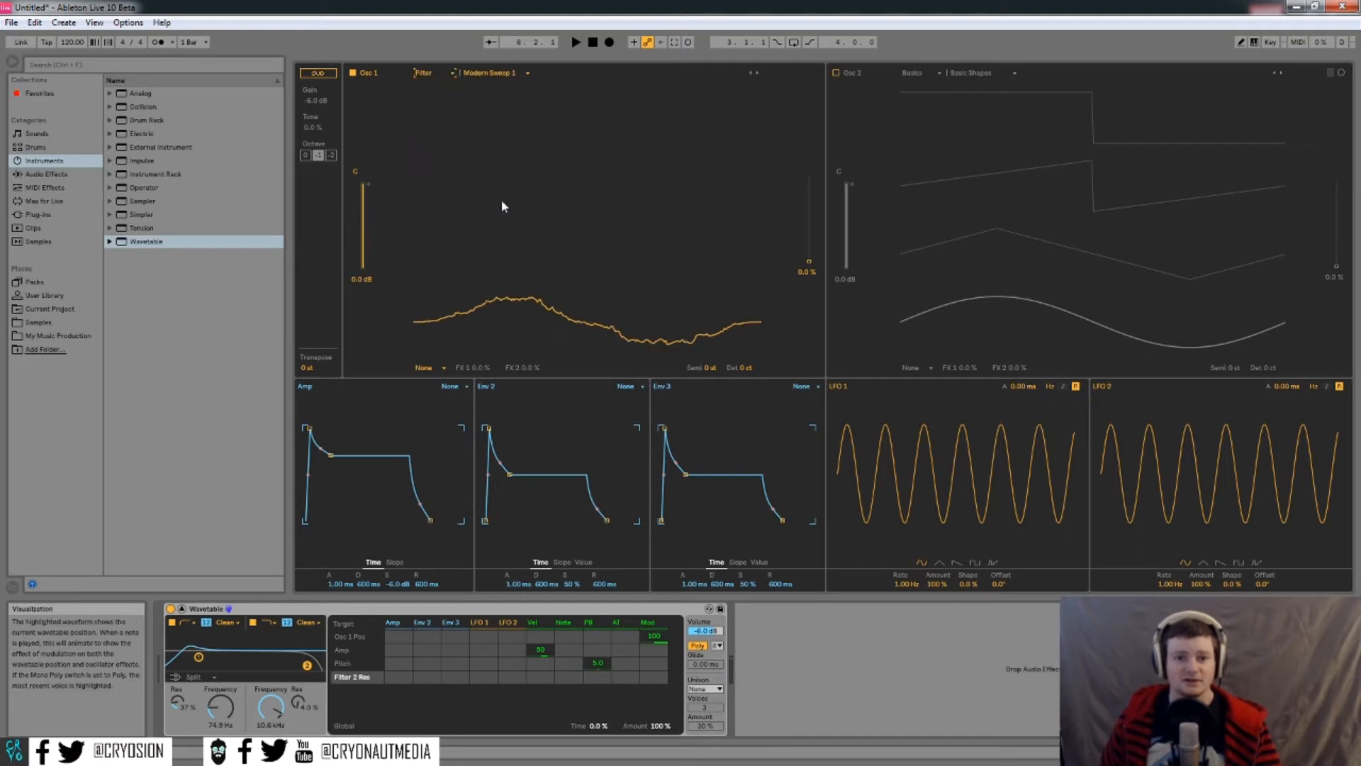
left_click(527, 72)
left_click(511, 146)
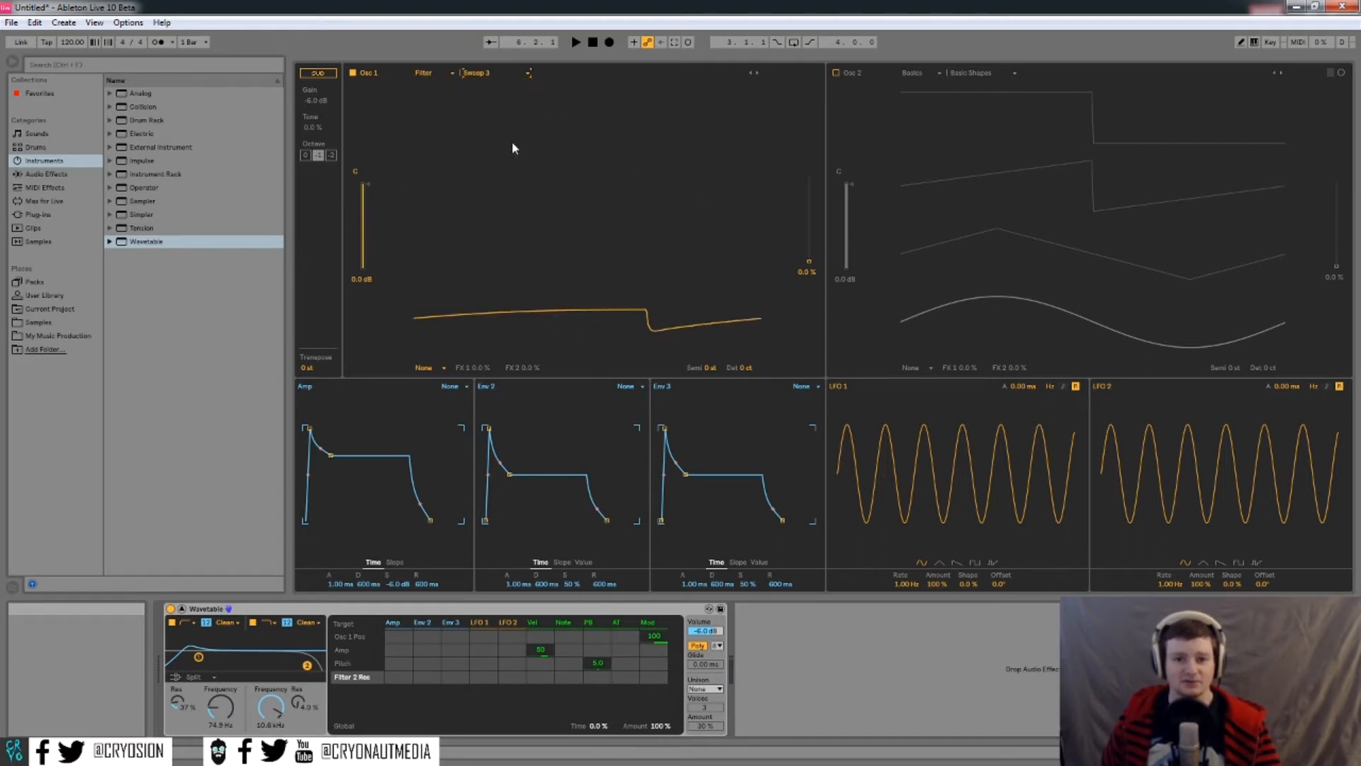
mouse_move(808, 260)
left_mouse_down()
mouse_move(808, 223)
mouse_move(808, 236)
left_mouse_up()
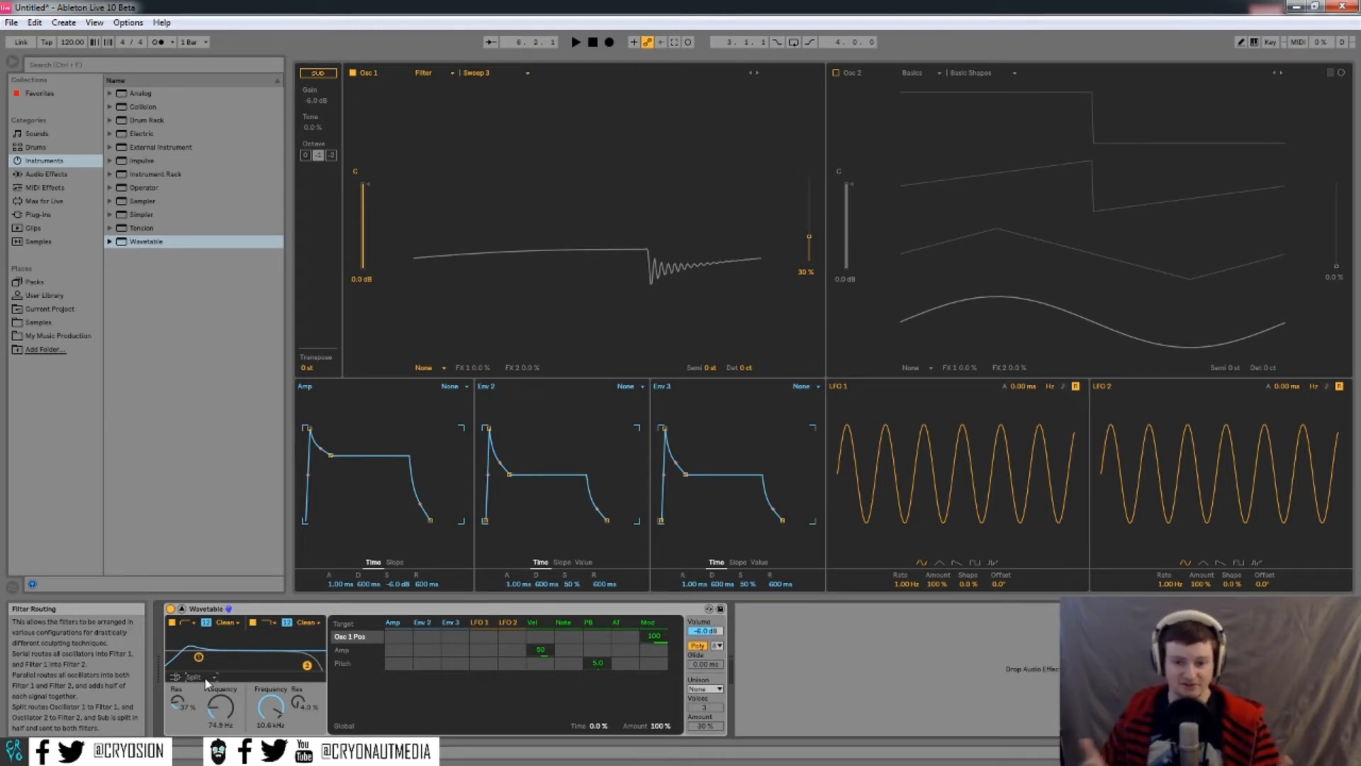
left_click(207, 687)
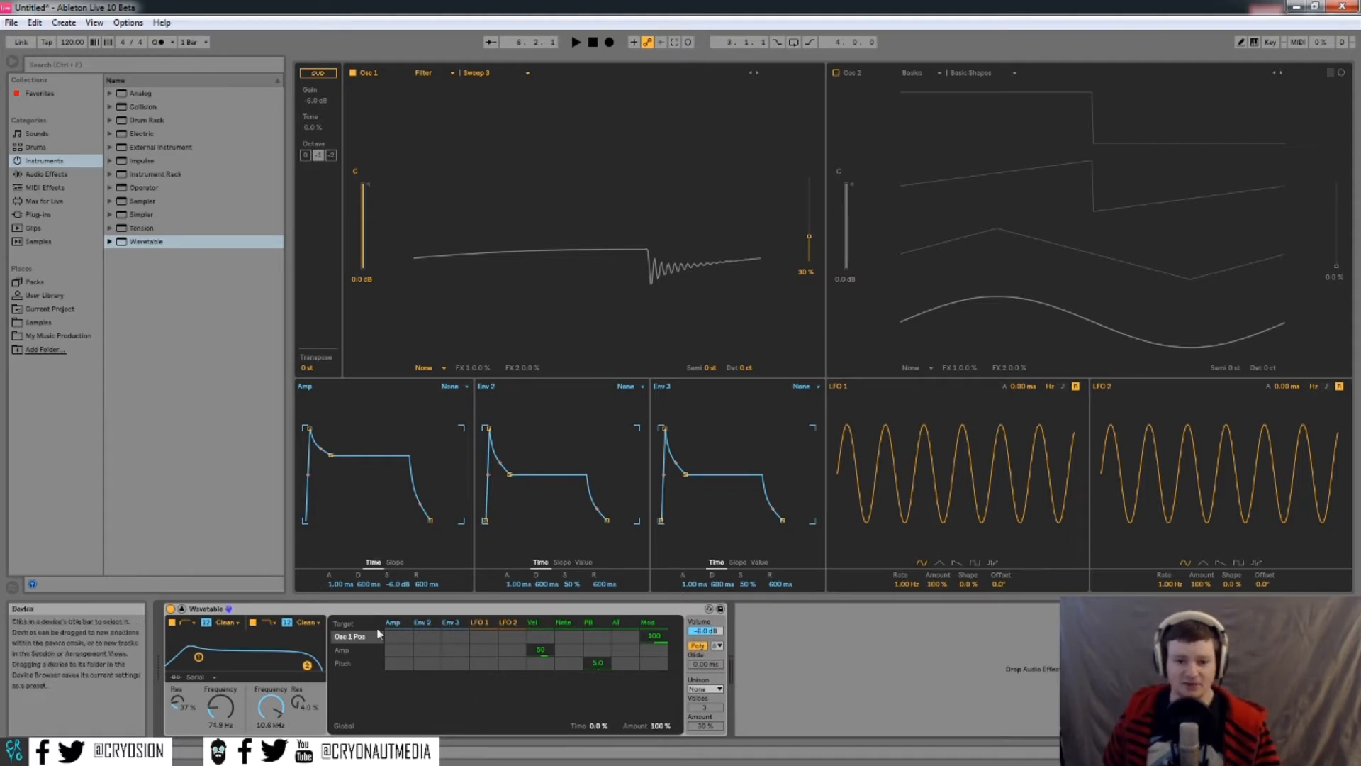
Set oscillator 1's wavetable position to 41%, and try an LFO 1 modulation of 100 on Pitch before clearing it
left_click(355, 636)
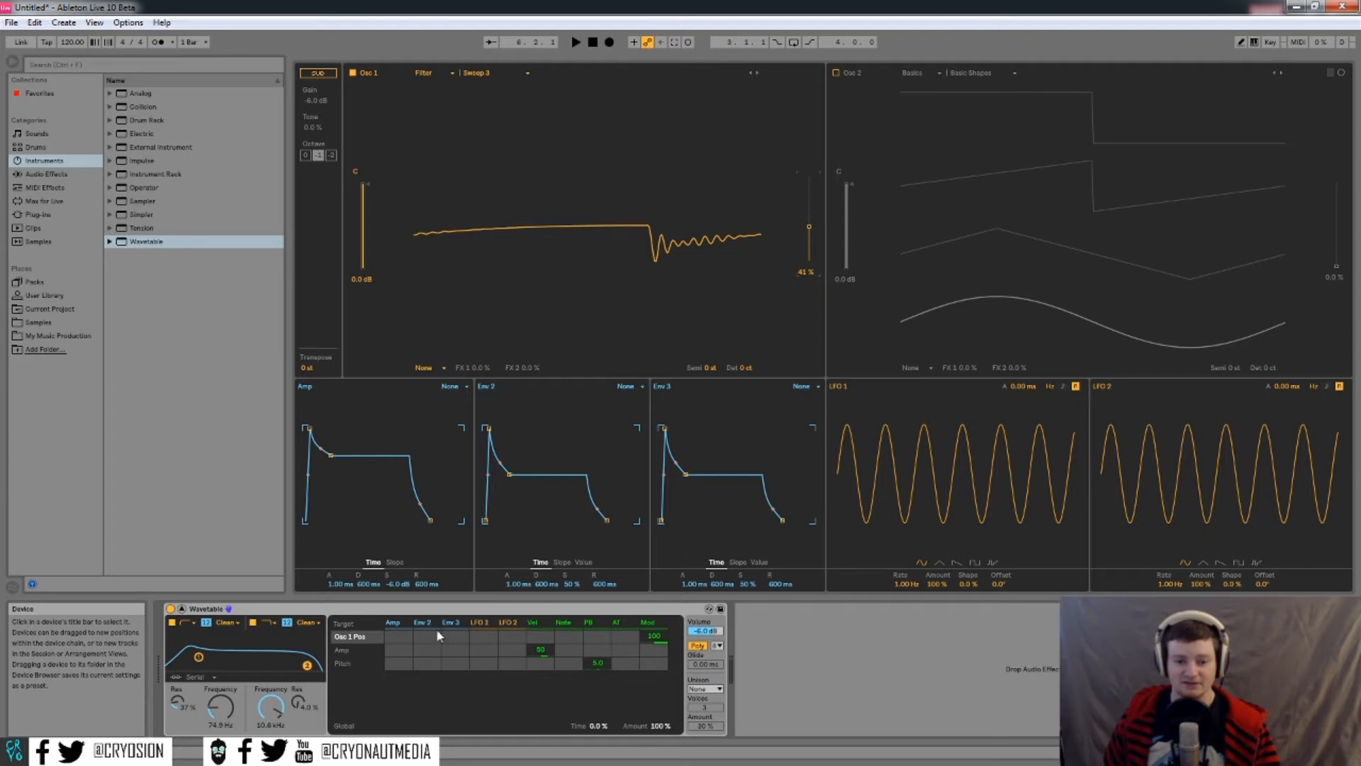
left_click_drag(483, 663, 483, 609)
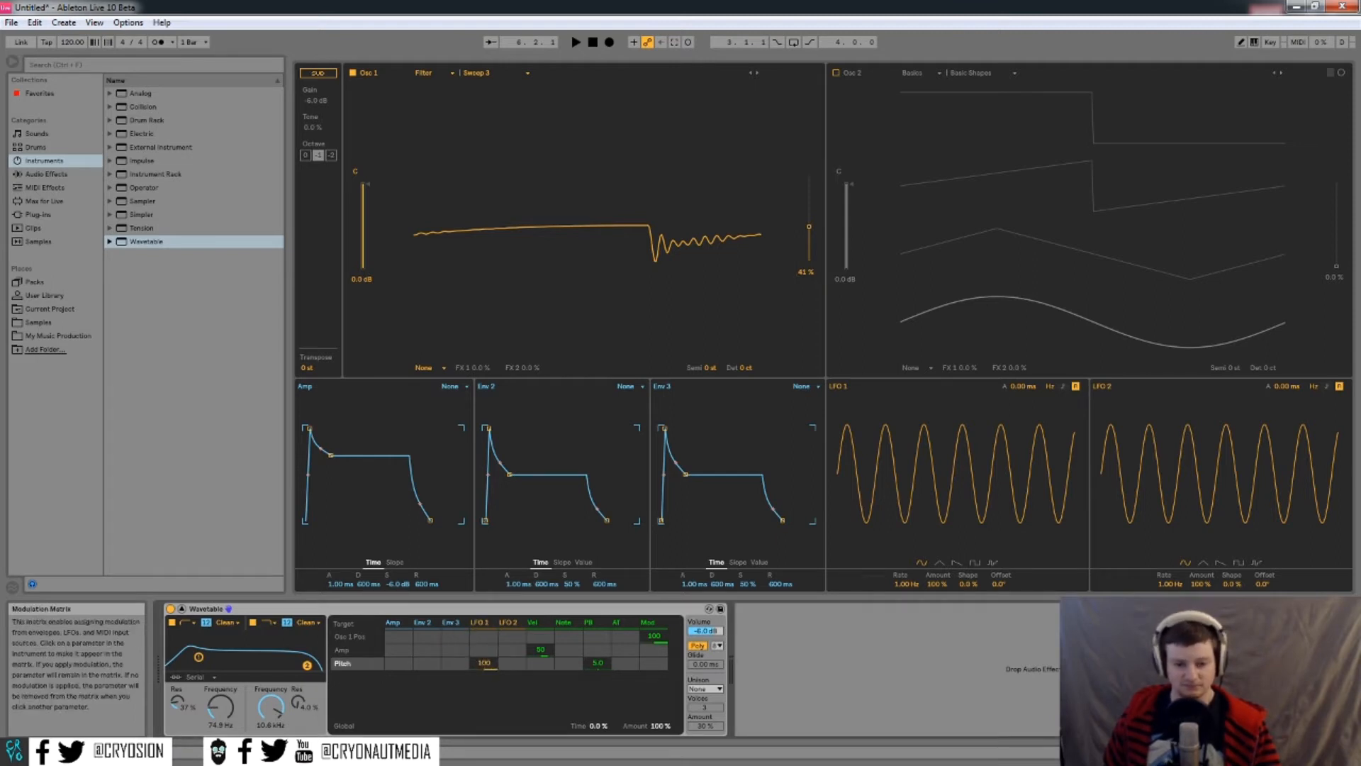
double_click(485, 663)
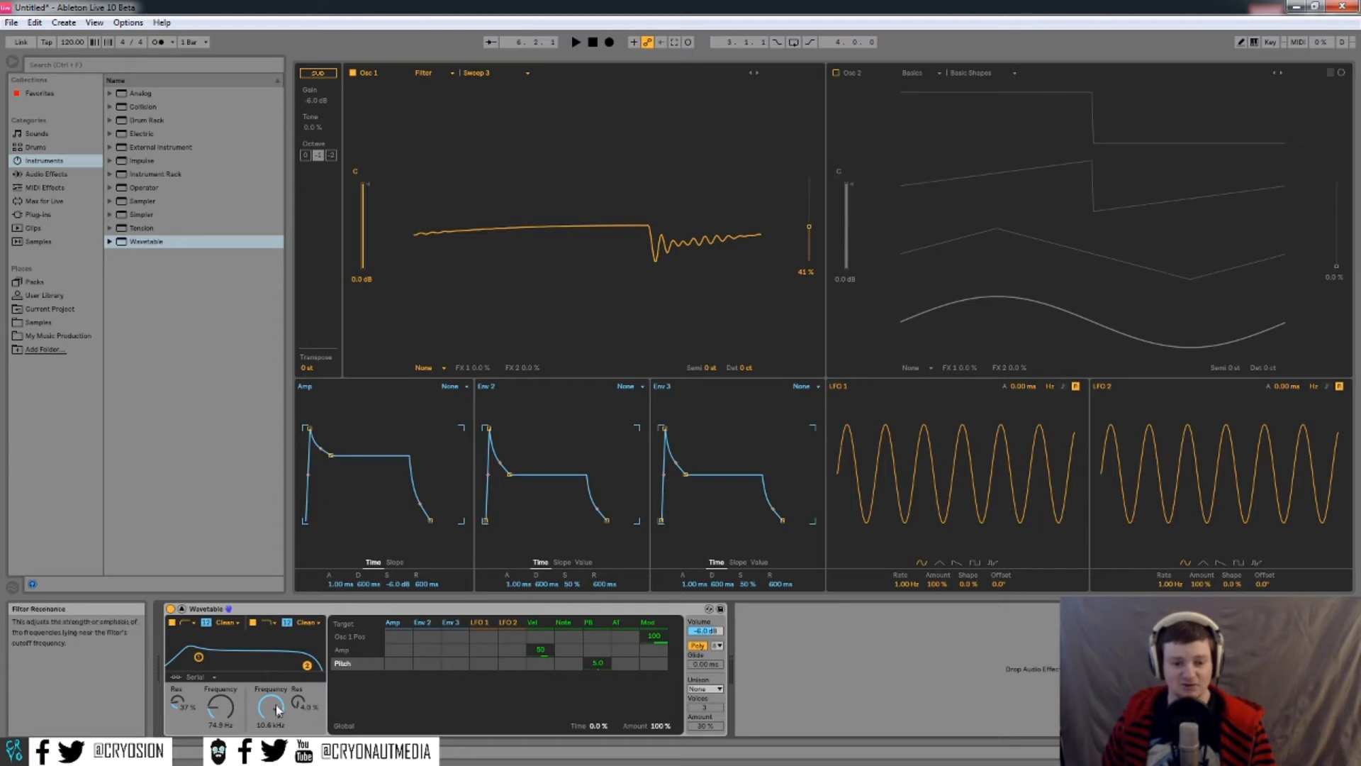
Show the filter frequency and resonance controls as modulation targets and assign LFO 1 to Filter 1 frequency with an amount of 36
left_click(221, 713)
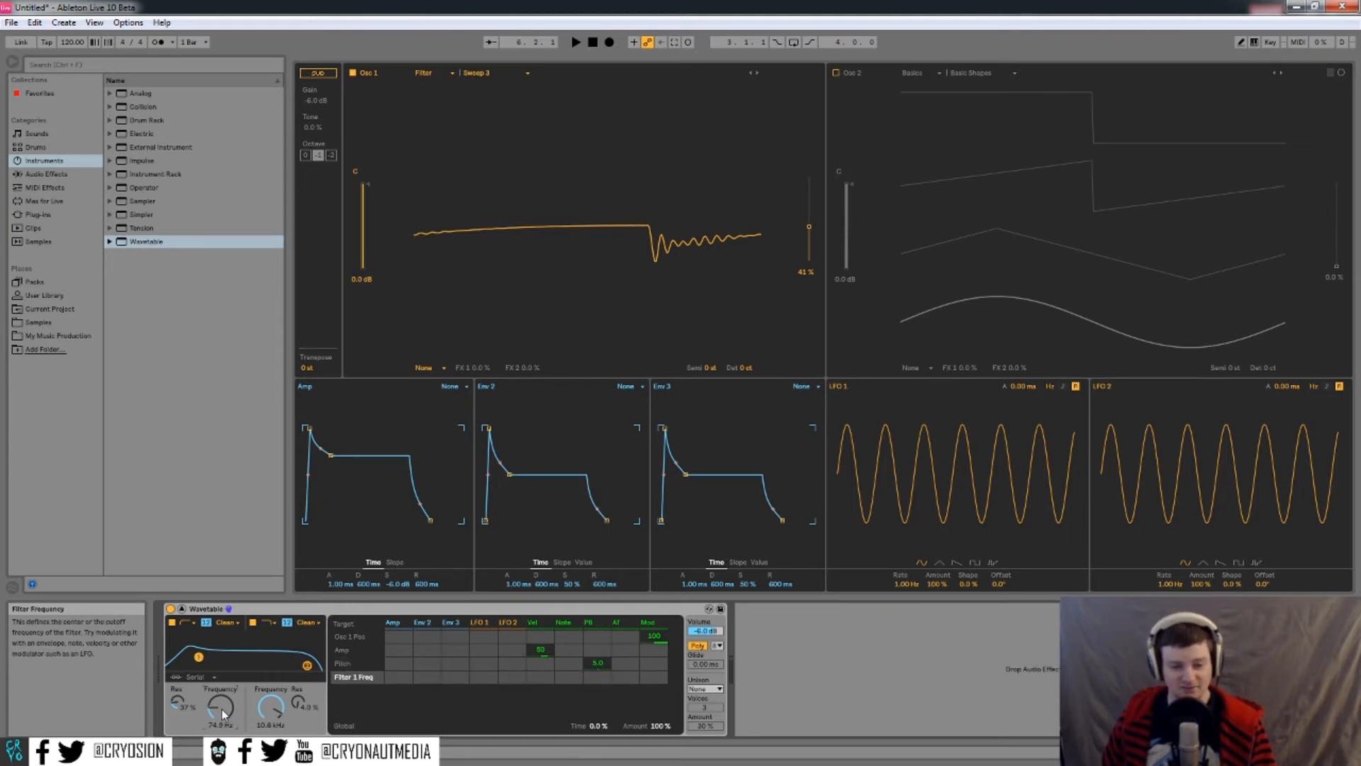
left_click(262, 706)
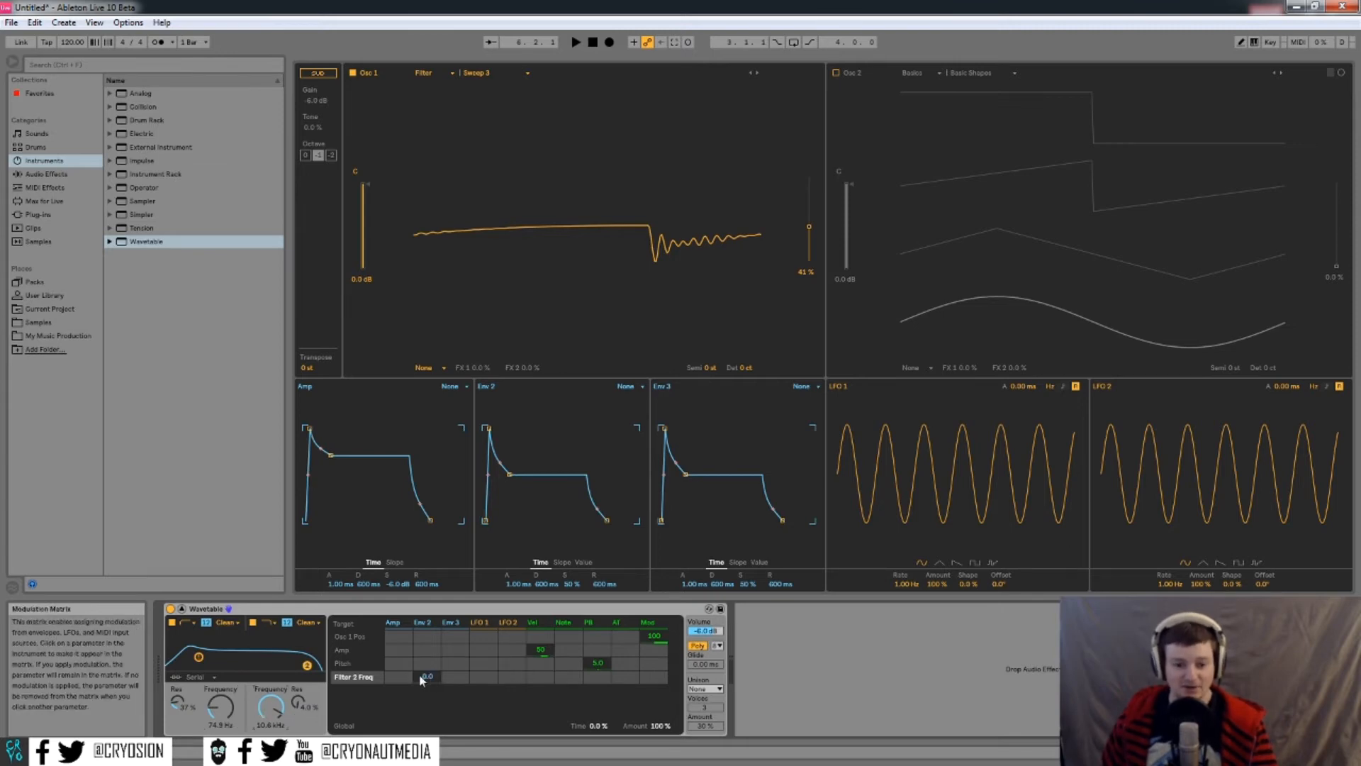
left_click(297, 703)
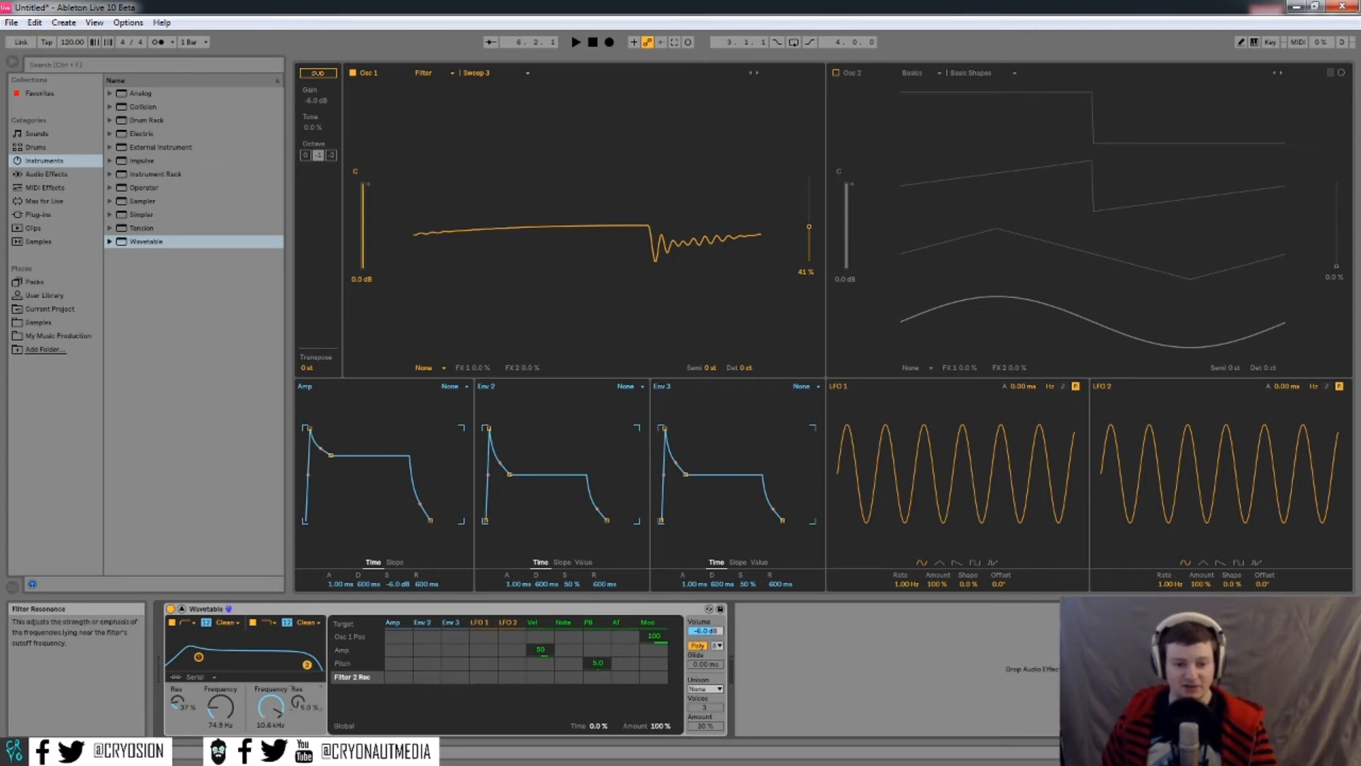
left_click(169, 705)
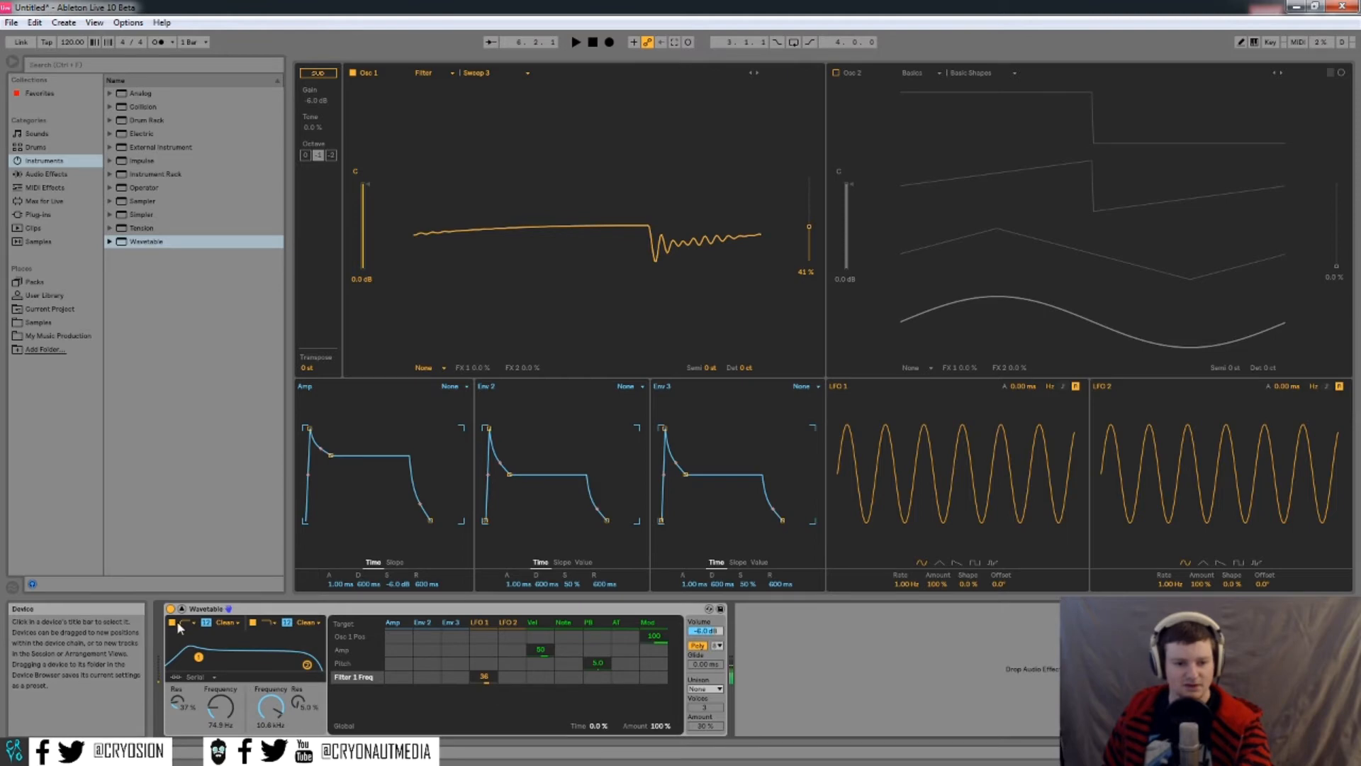
Switch Filter 1 to low-pass and sweep its frequency between 20.5 kHz and 20 Hz, settling at about 1.48 kHz
left_click_drag(219, 708, 220, 740)
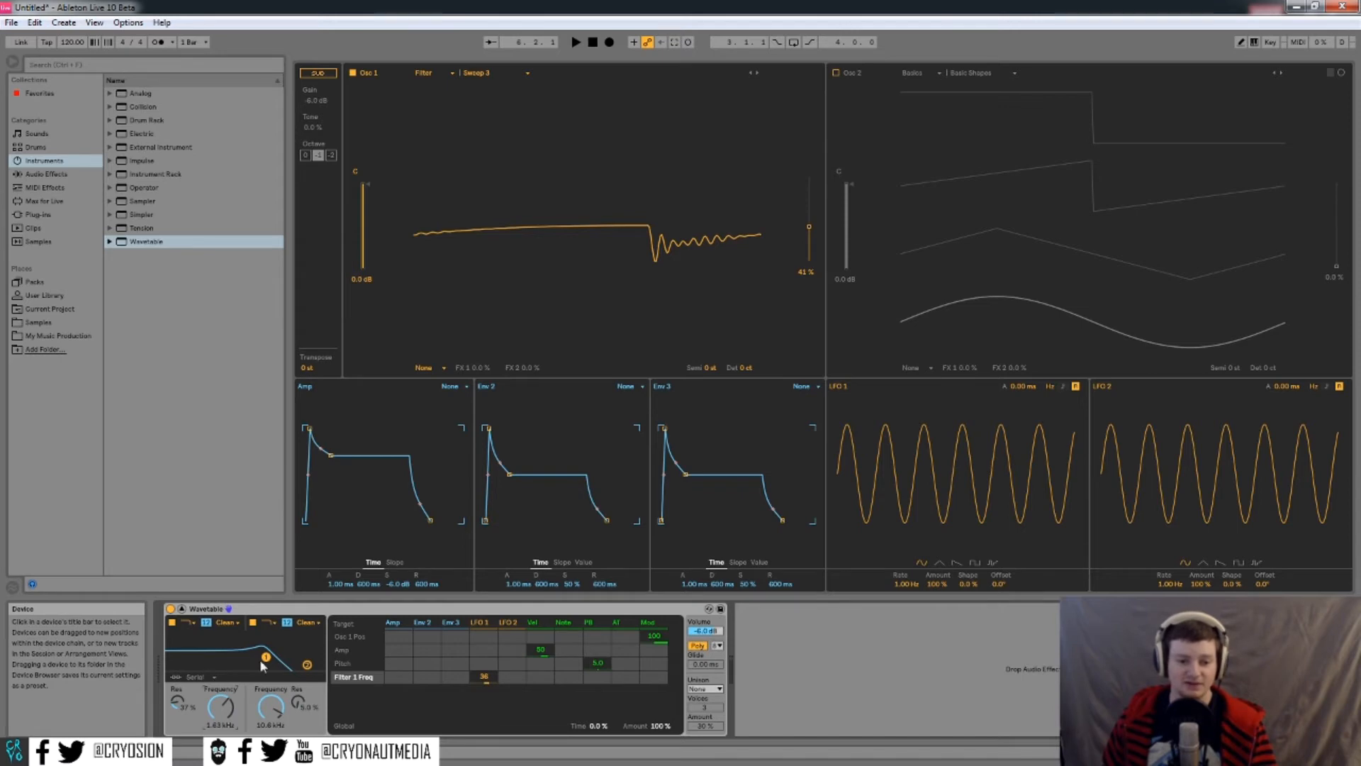
left_click_drag(219, 709, 219, 681)
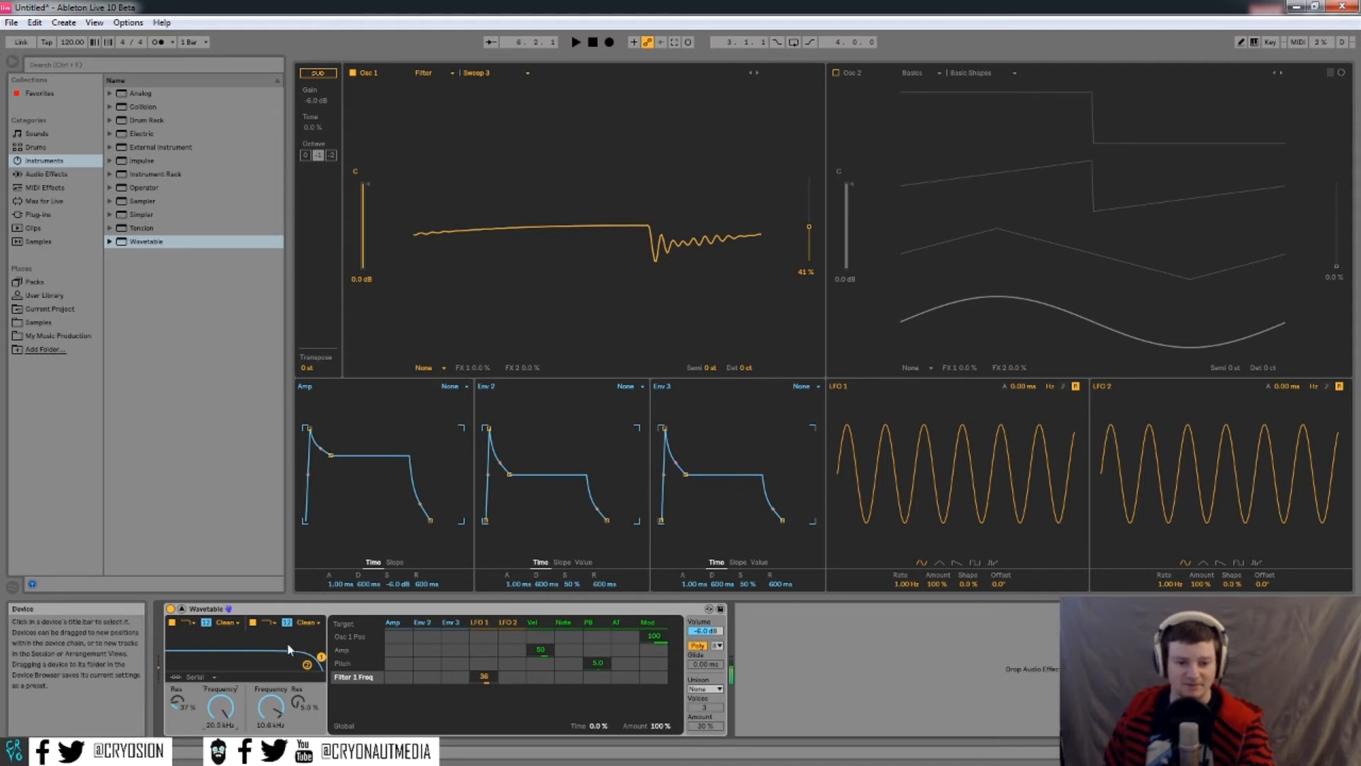
left_click_drag(222, 706, 224, 759)
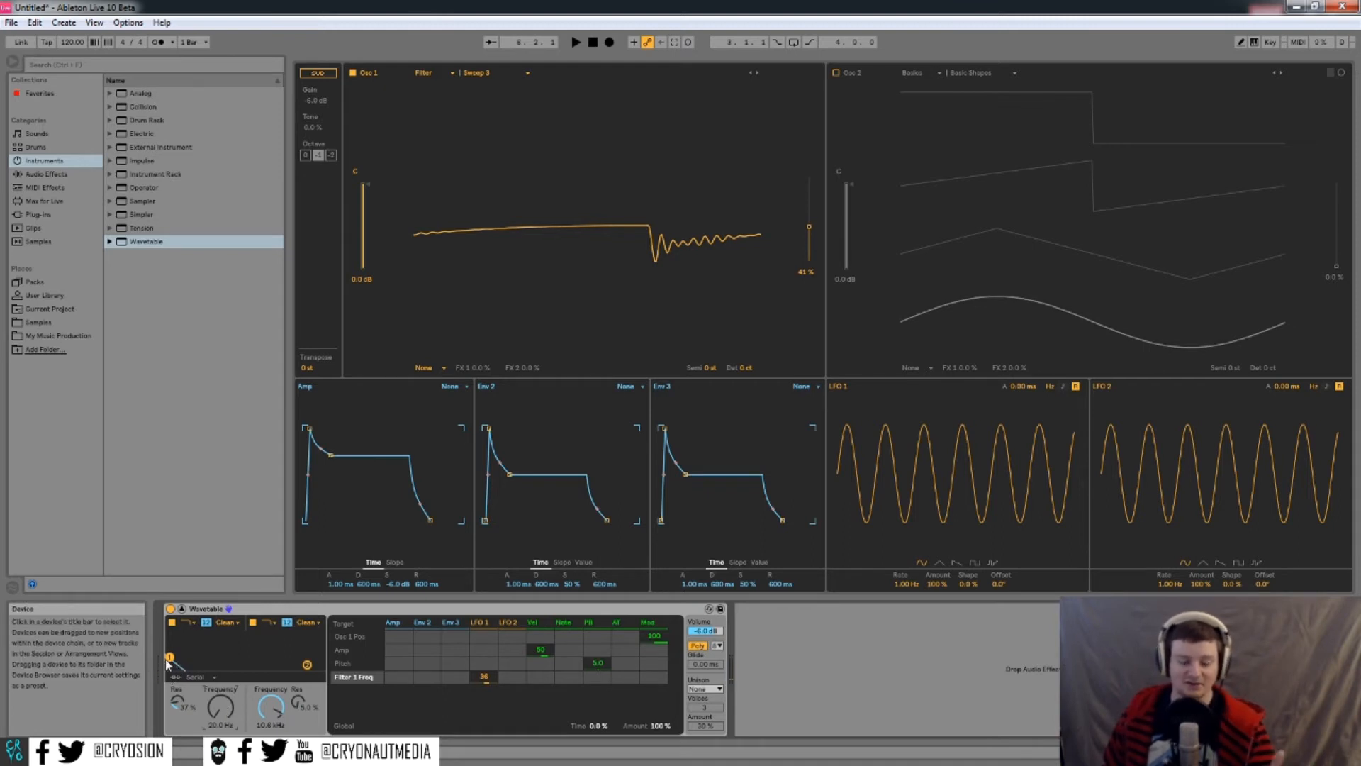
left_click_drag(170, 657, 273, 656)
left_click_drag(222, 704, 223, 712)
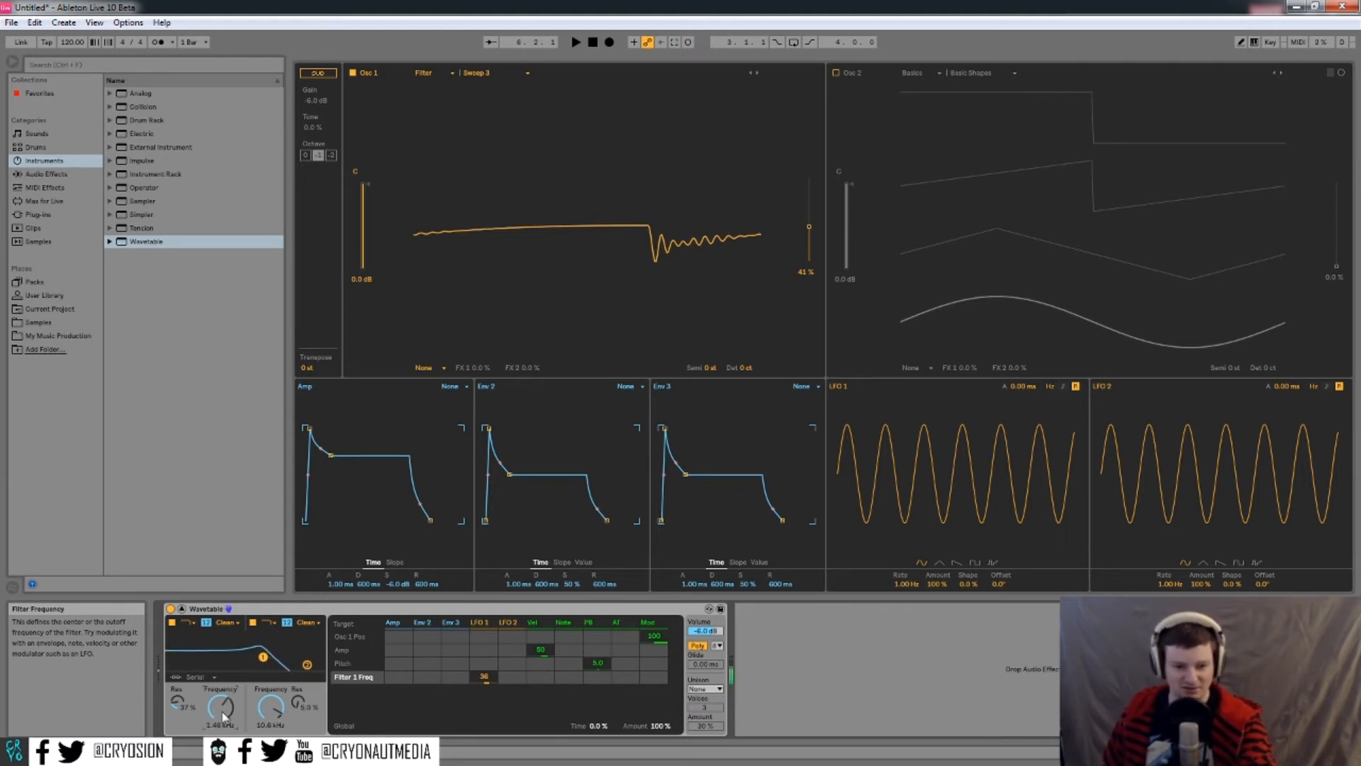
Raise LFO 1's modulation of Filter 1 frequency to 100, and reduce it to 27
left_click_drag(484, 677, 484, 638)
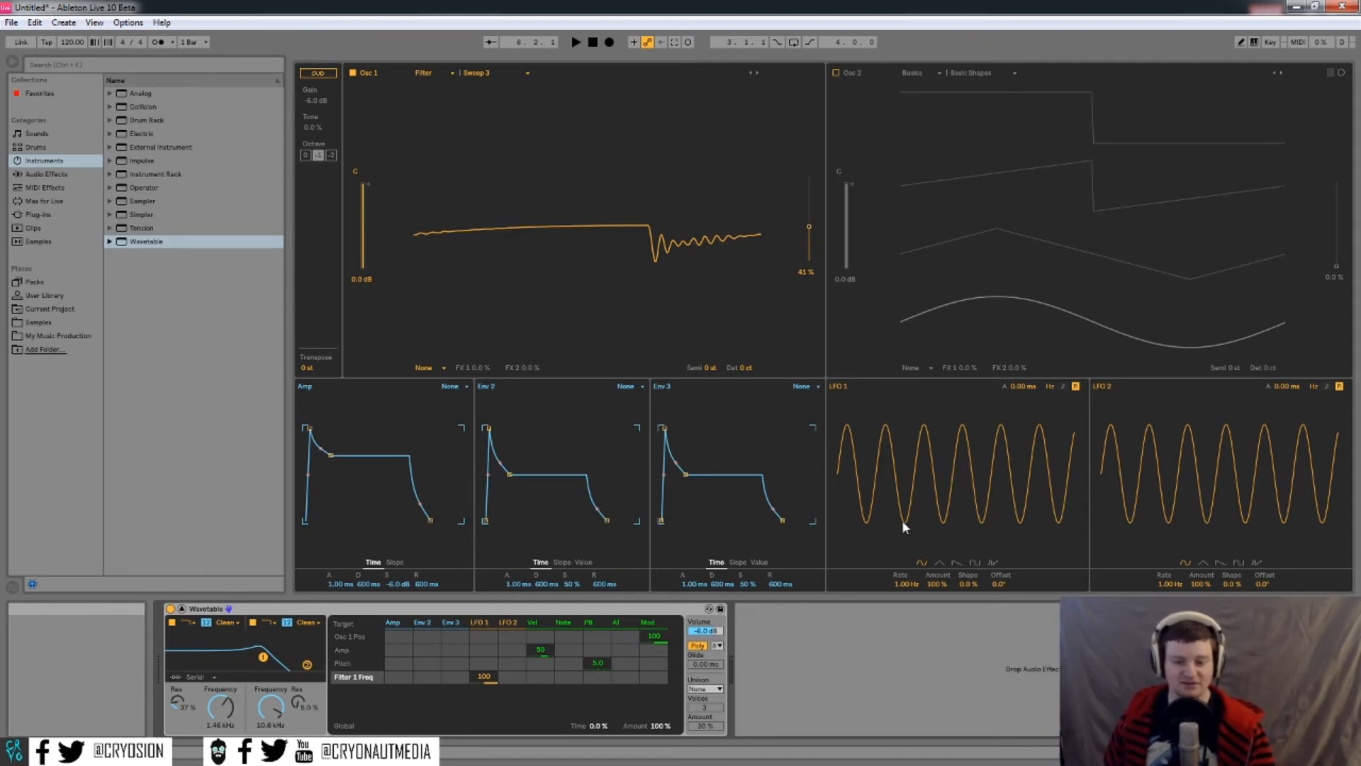
left_click_drag(484, 676, 484, 683)
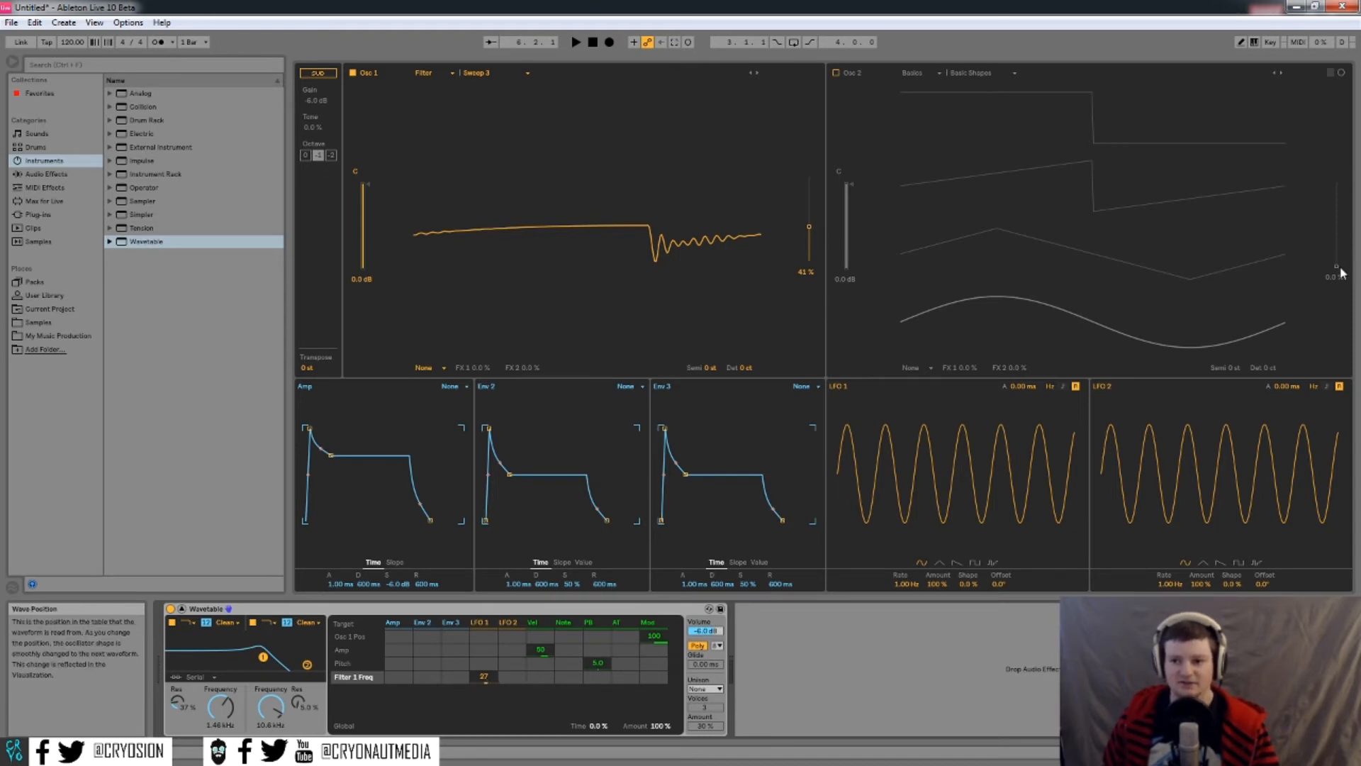
Enable oscillator 2, modulate its position from LFO 1 by 39, and modulate its gain from a saw-shaped LFO 2 by 67
left_click(835, 73)
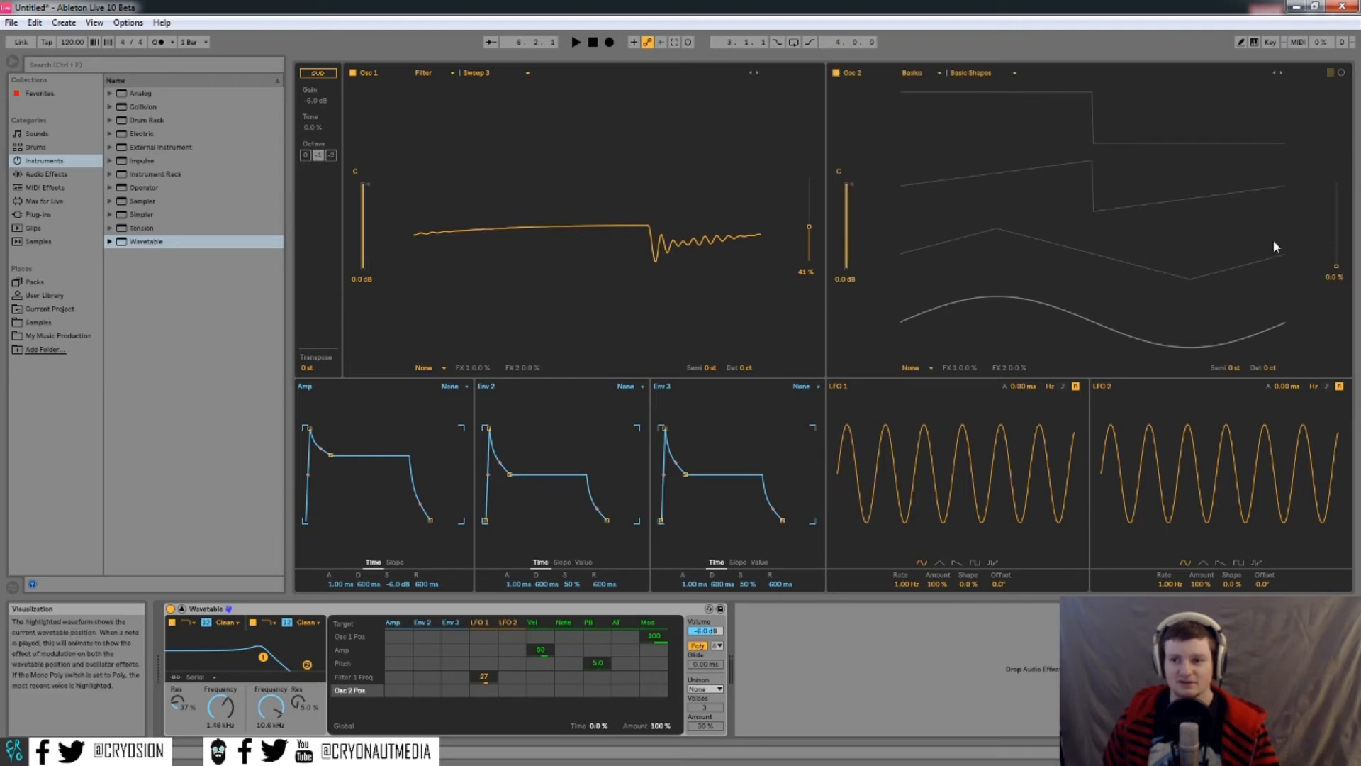
left_click_drag(483, 690, 484, 685)
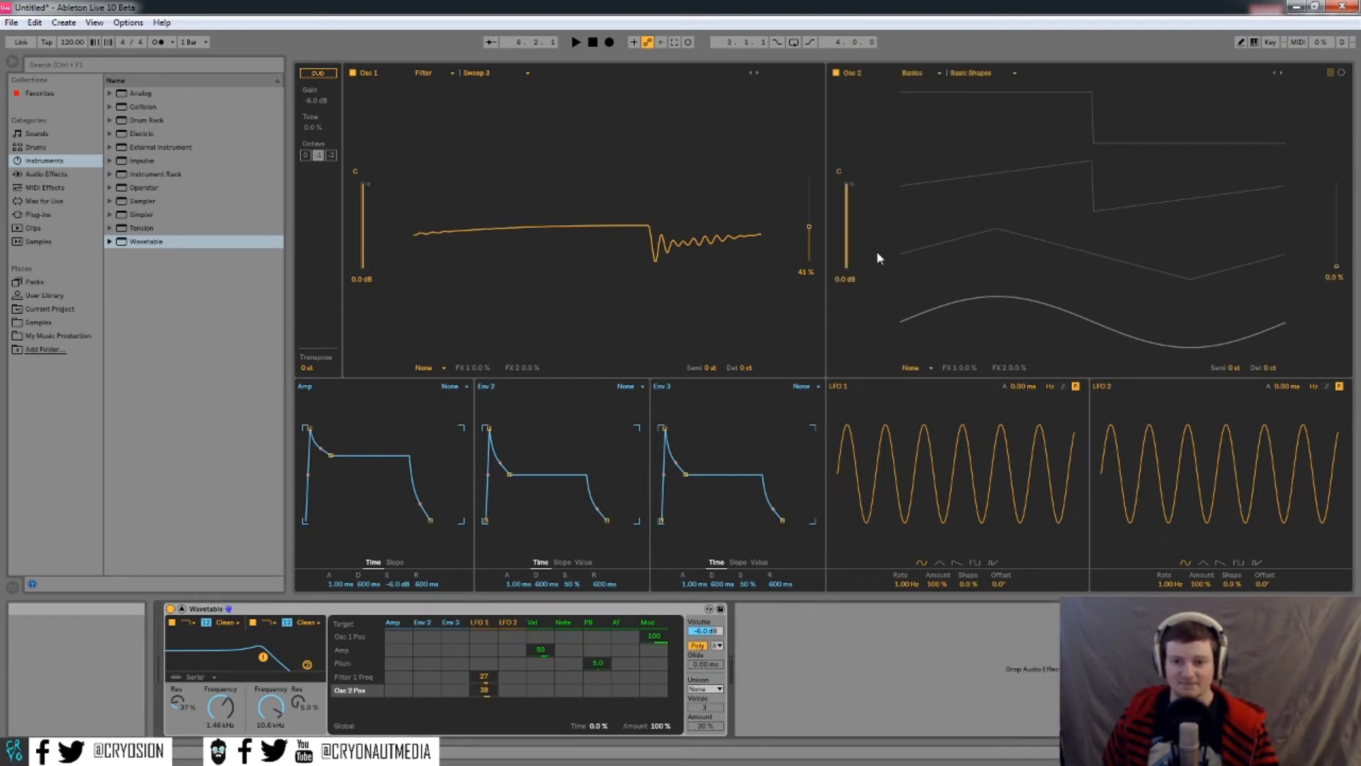
left_click(853, 228)
left_click_drag(509, 705, 508, 657)
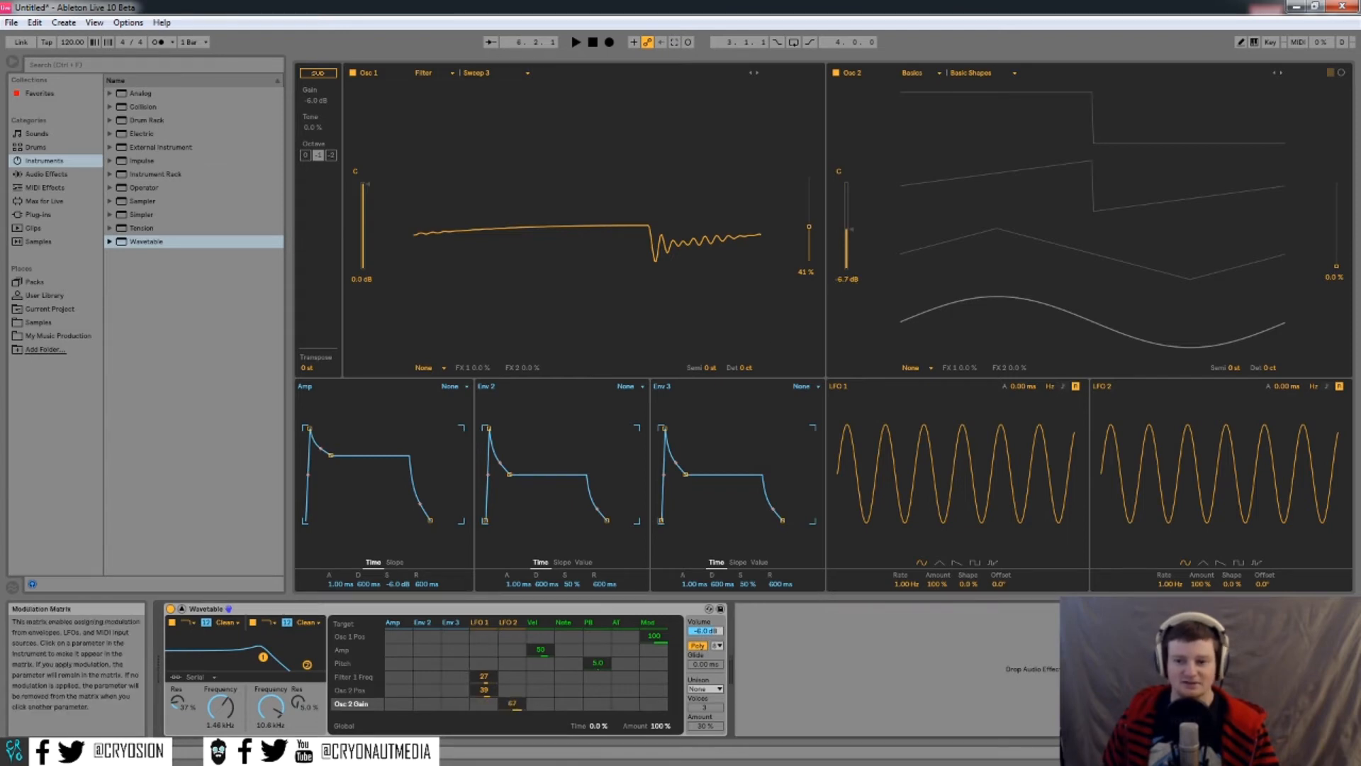
left_click(1220, 565)
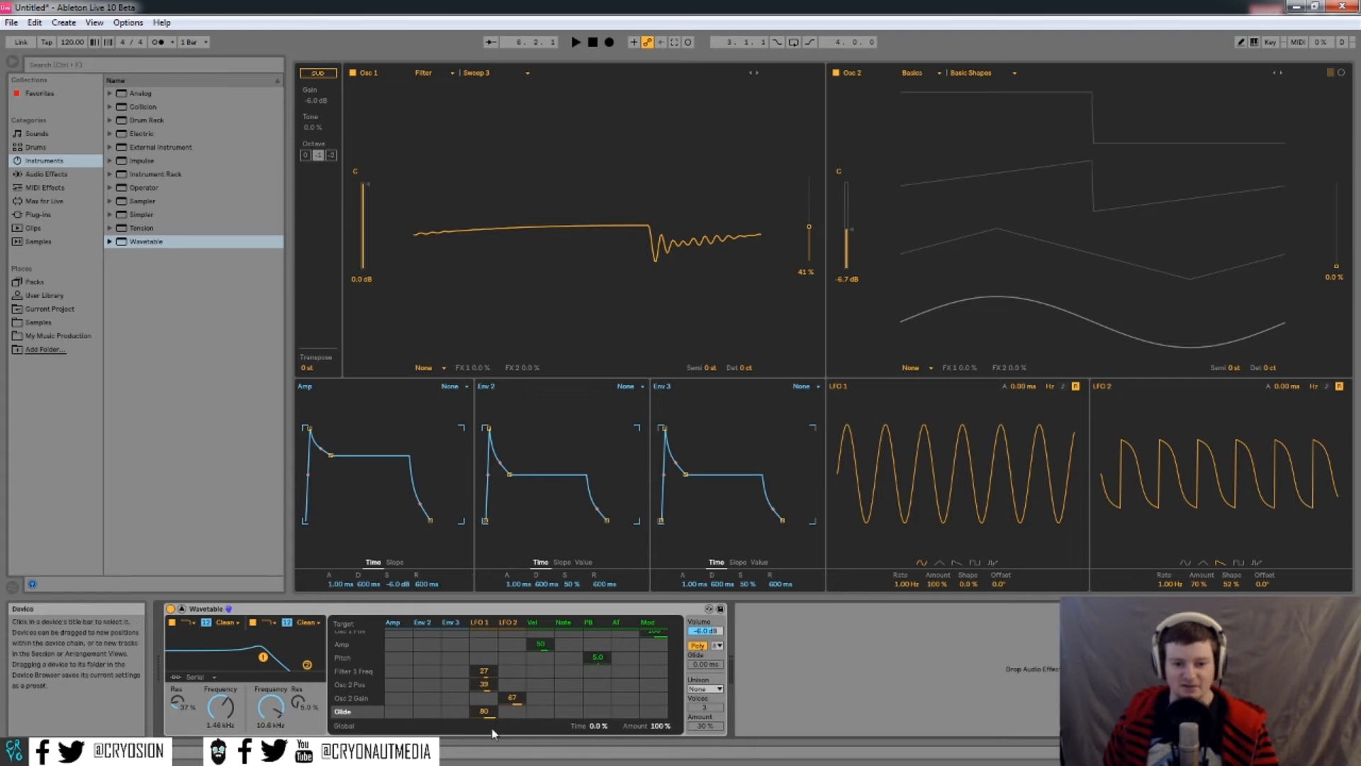
Set the unison mode to Shimmer and modulate the unison amount from LFO 2 by 44
left_click(718, 689)
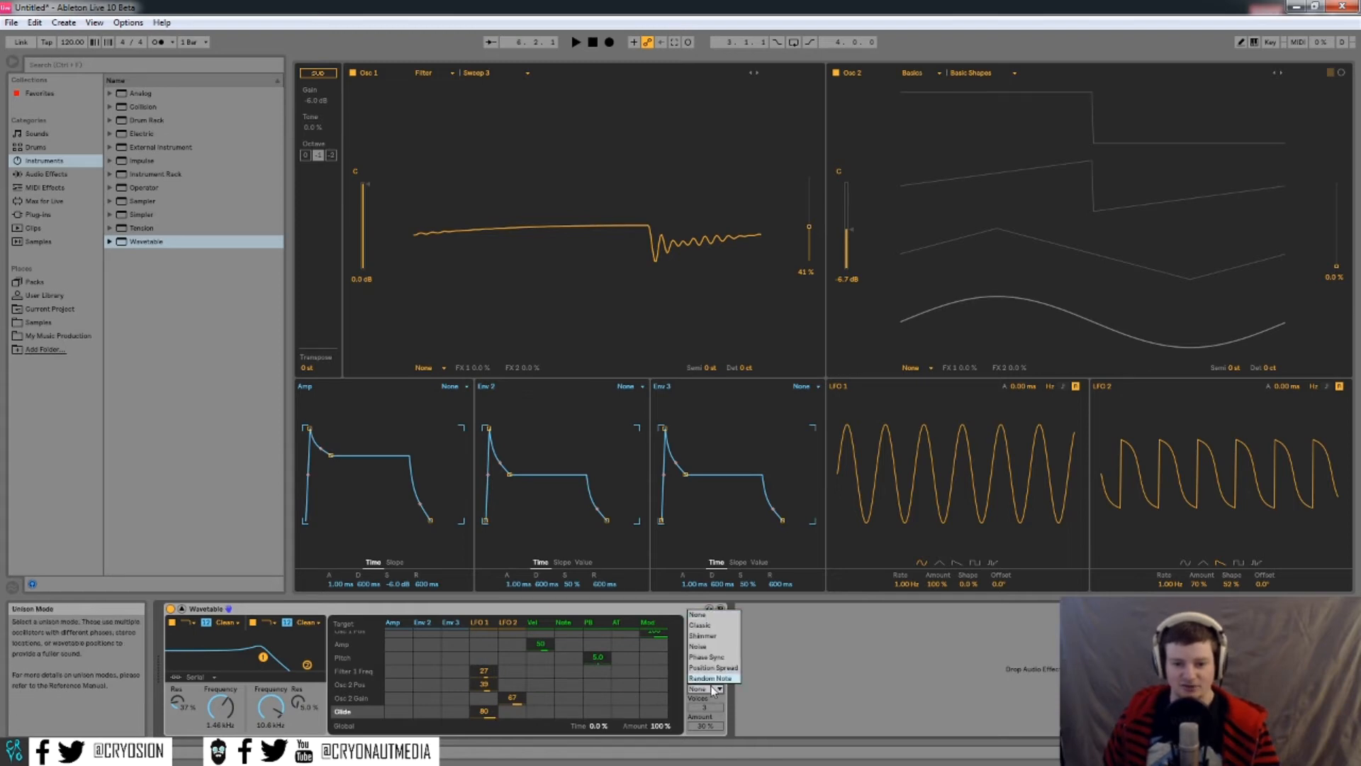
left_click(713, 636)
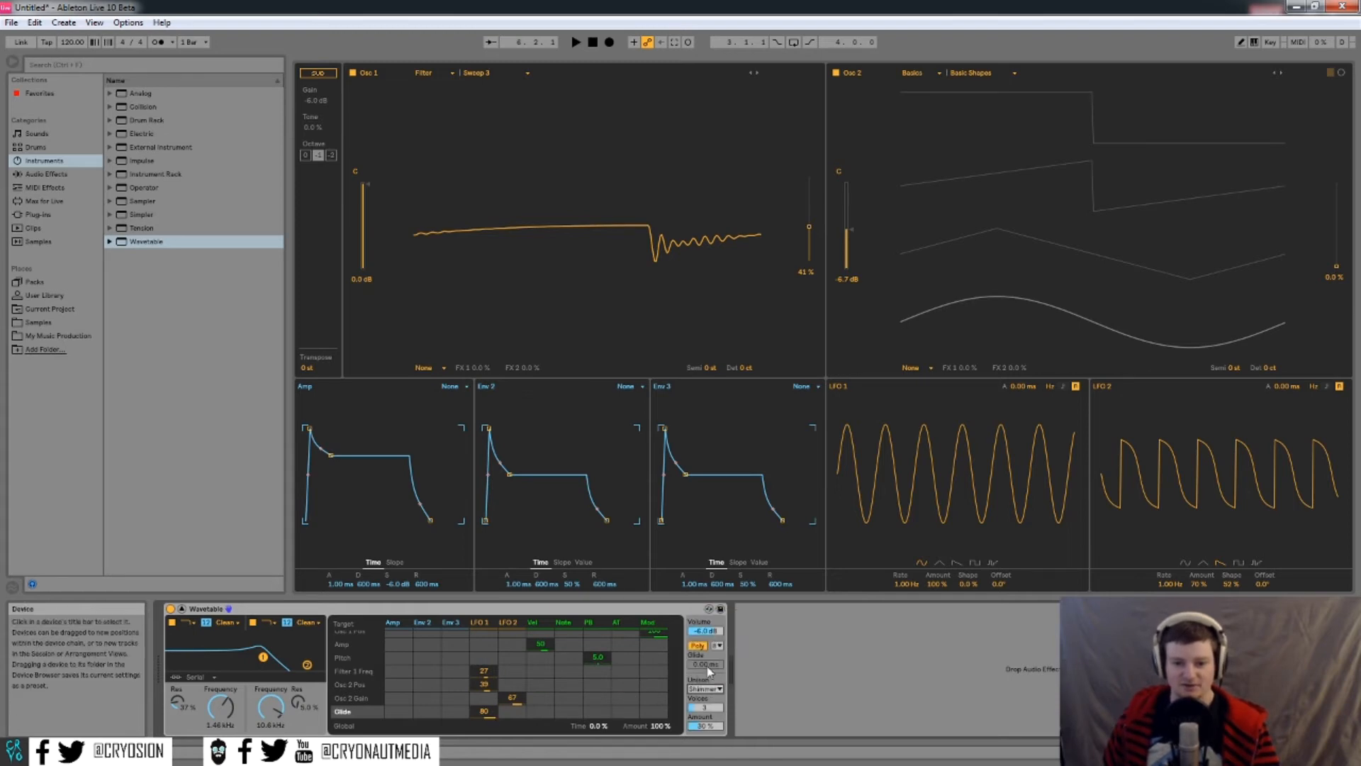
left_click(705, 725)
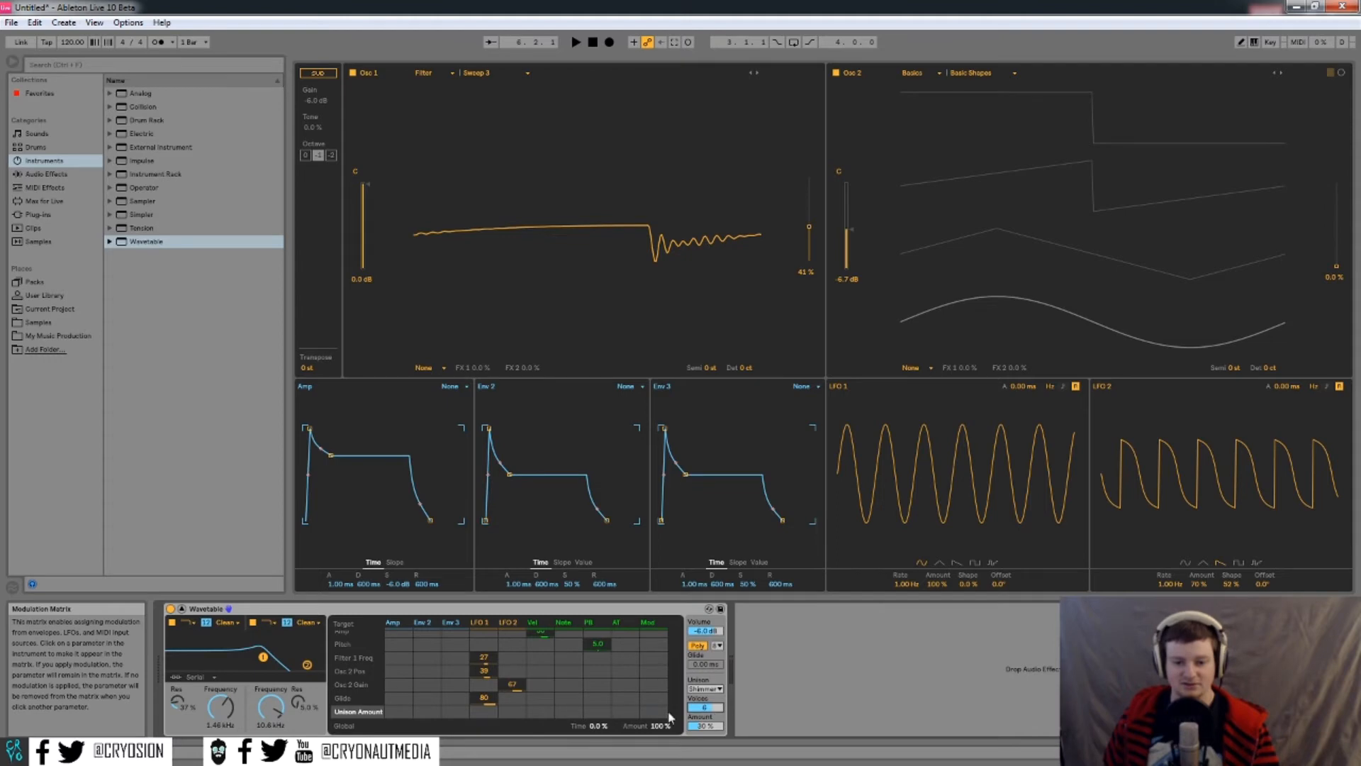
mouse_move(511, 710)
left_mouse_down()
mouse_move(510, 673)
mouse_move(510, 701)
left_mouse_up()
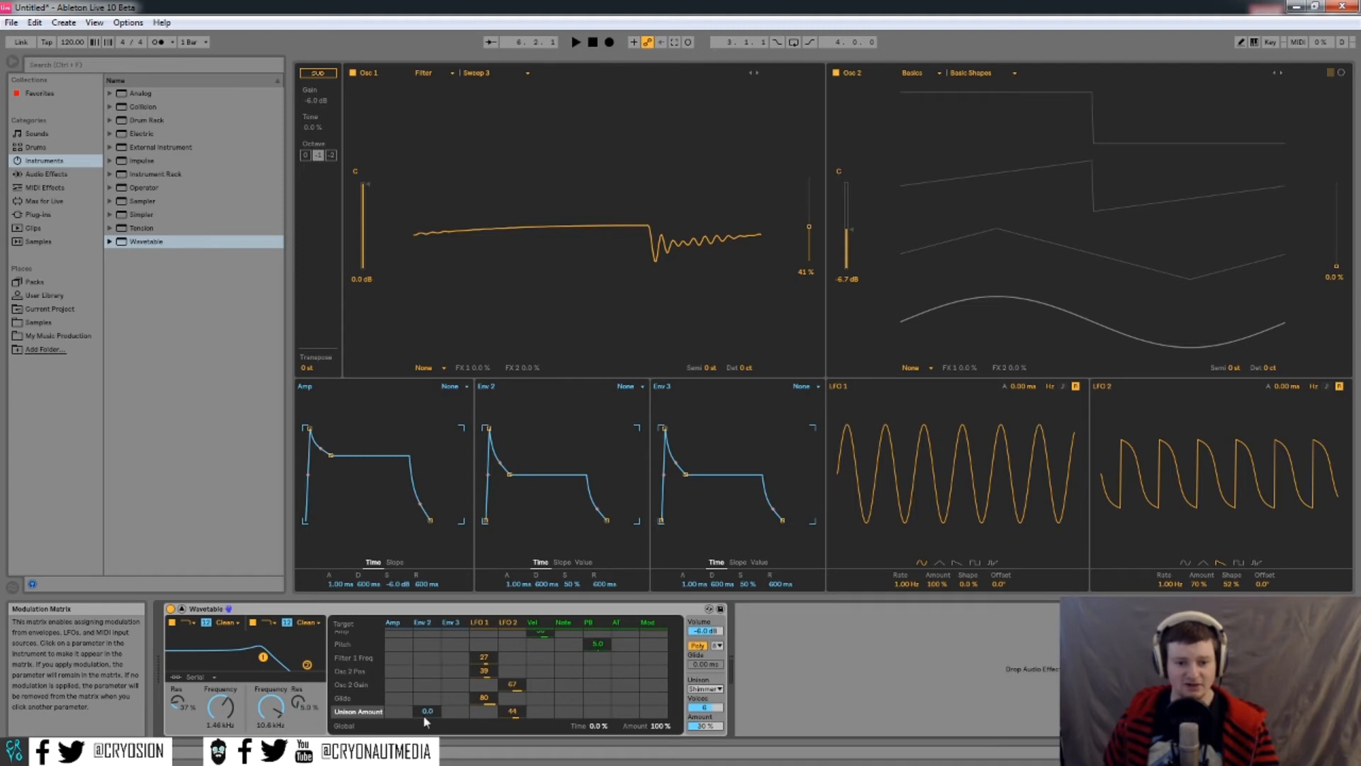
Add the amp envelope's sustain as a modulation target and modulate it from Env 2 by -52
left_click(399, 584)
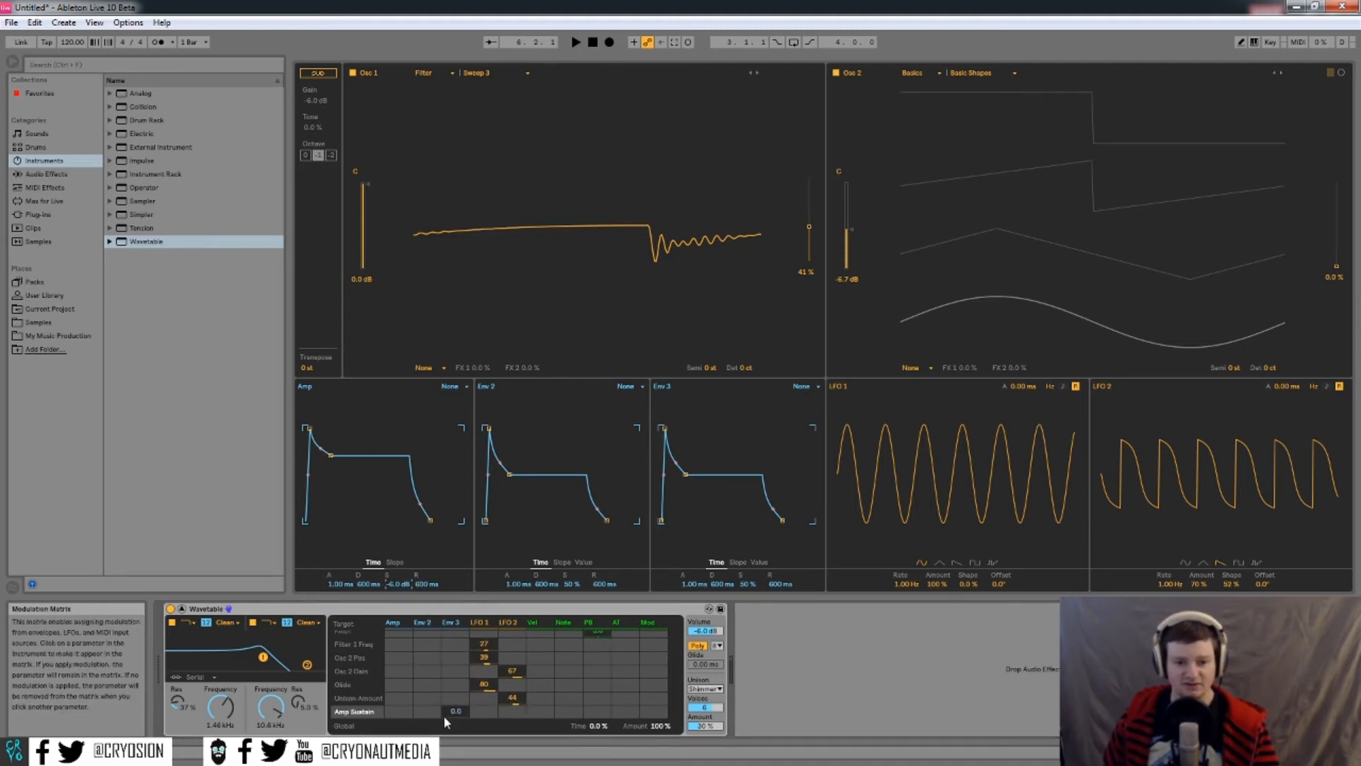
left_click_drag(427, 714, 427, 713)
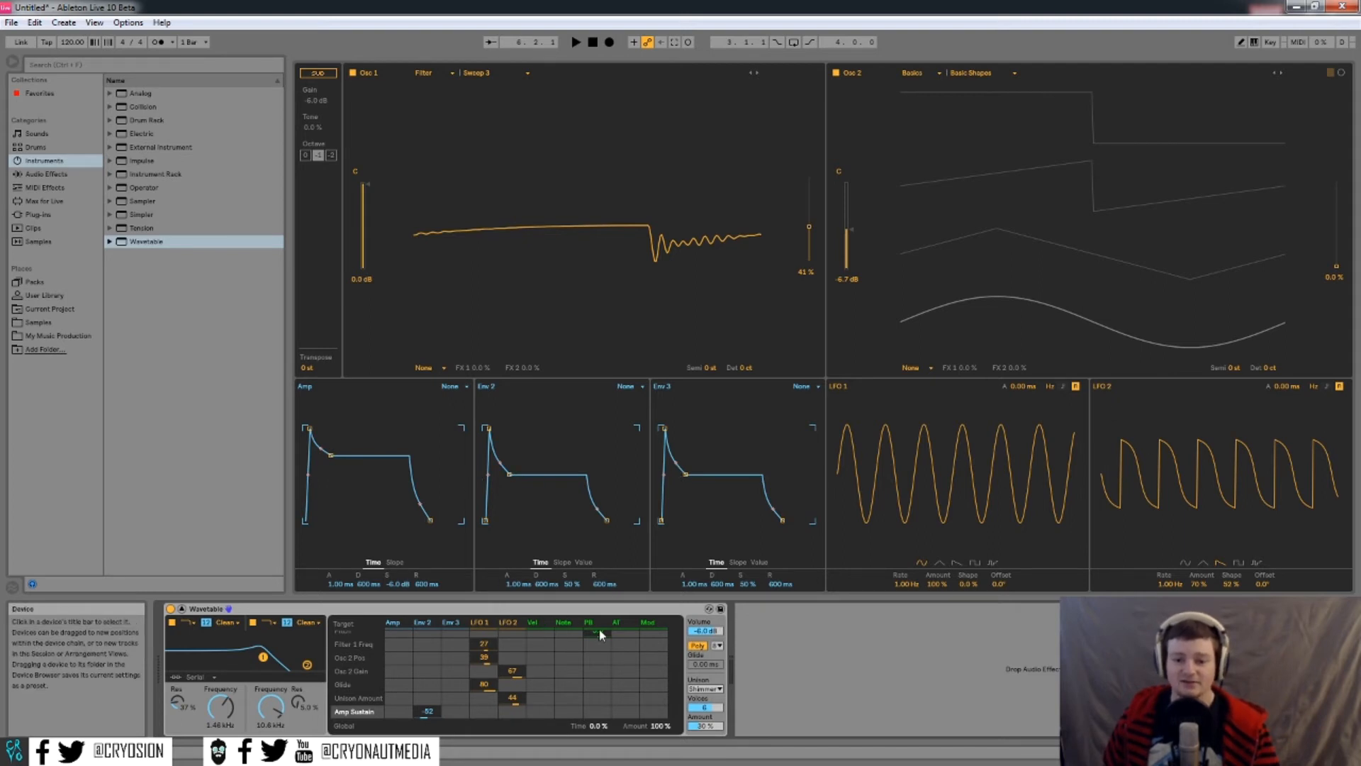
scroll(564, 665, "up", 3)
scroll(564, 666, "down", 3)
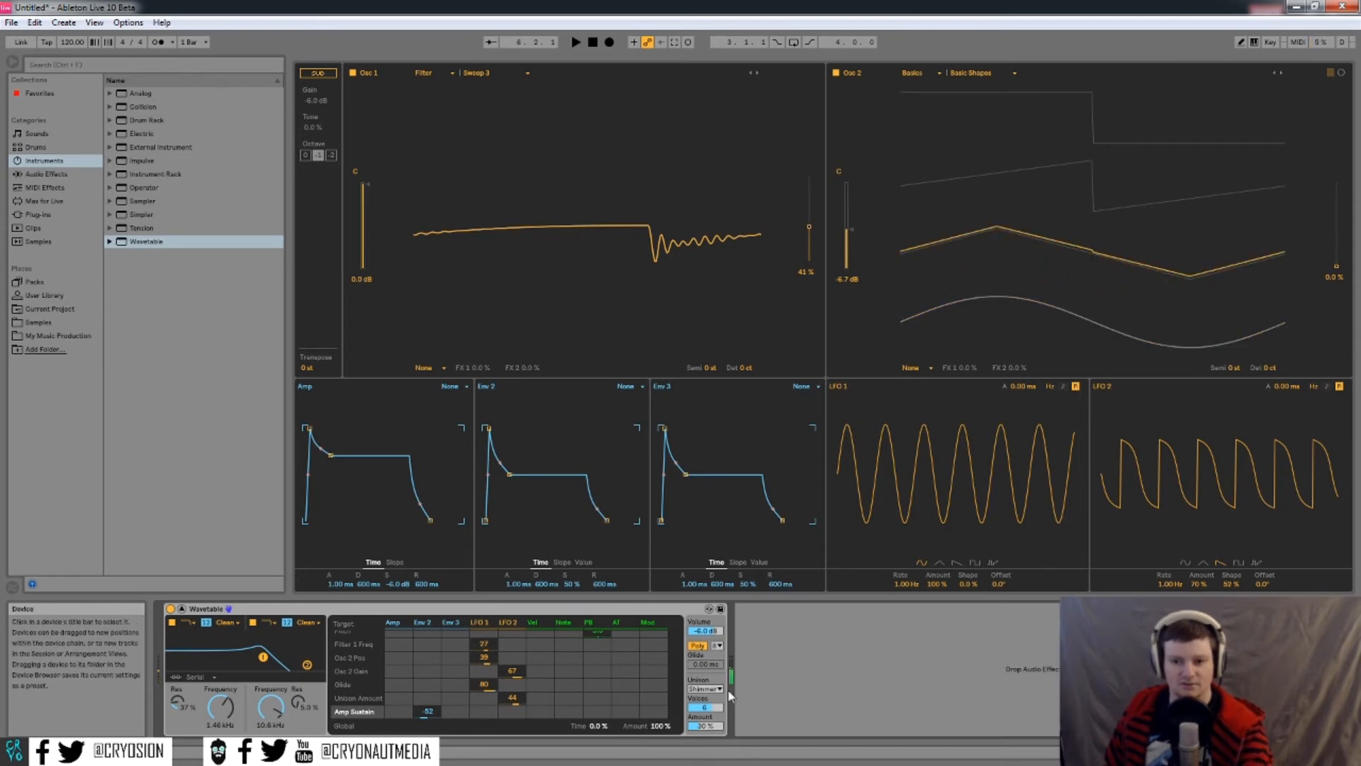
Switch oscillator 1 to the Charcoal wavetable in the Collection category
left_click(423, 73)
left_click(429, 88)
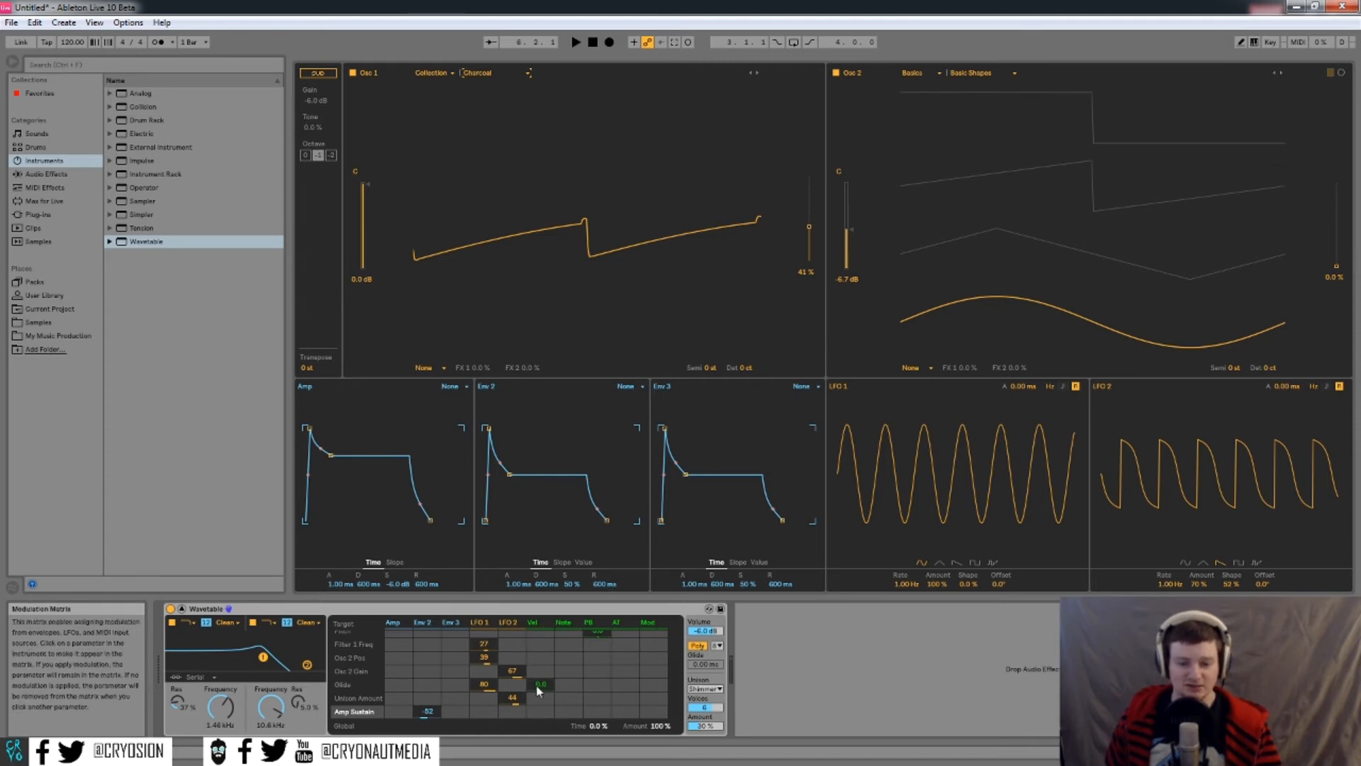
Clear the Env 2 modulation of Amp Sustain and the LFO 1 and LFO 2 modulations in the matrix
left_click(427, 713)
key("Delete")
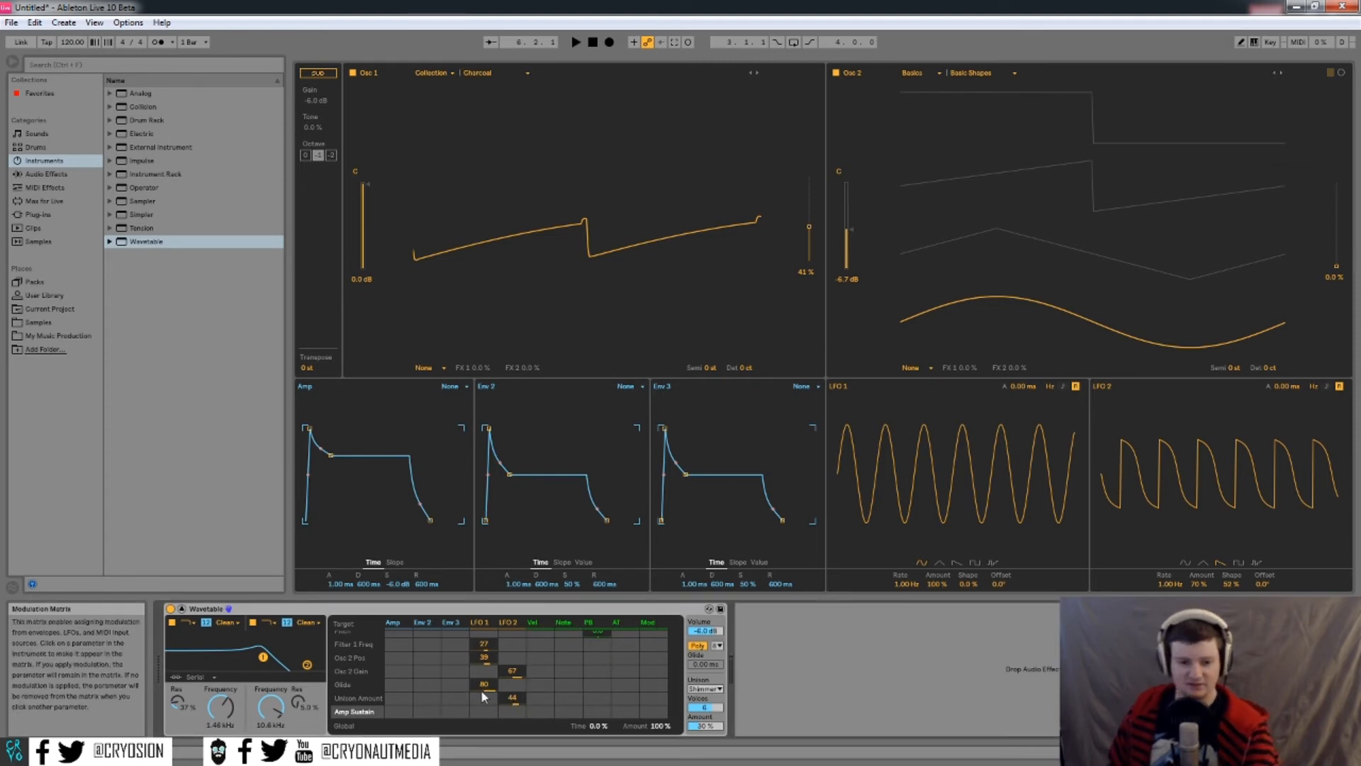
scroll(560, 642, "up", 3)
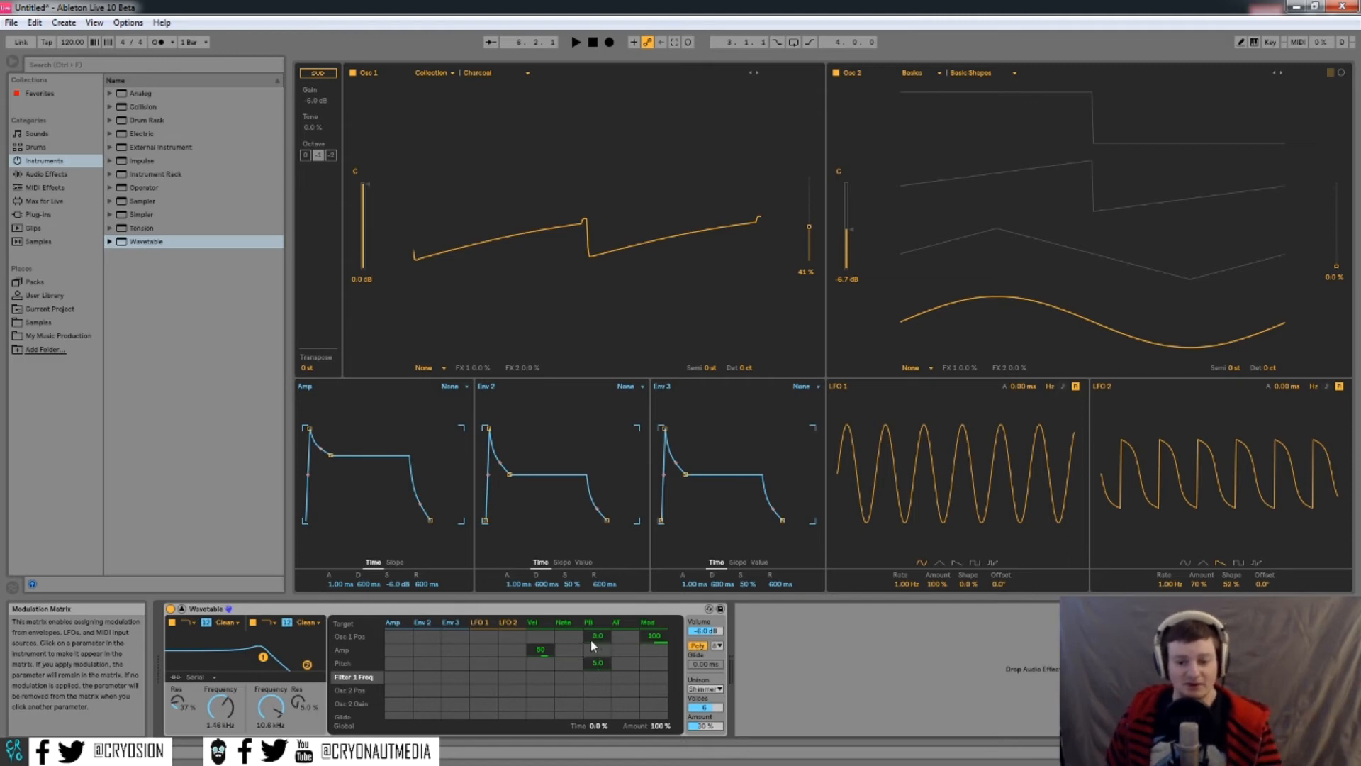
Try velocity as a source for oscillator 2's position, and modulate that position from pitch bend by 95 instead
left_click(595, 662)
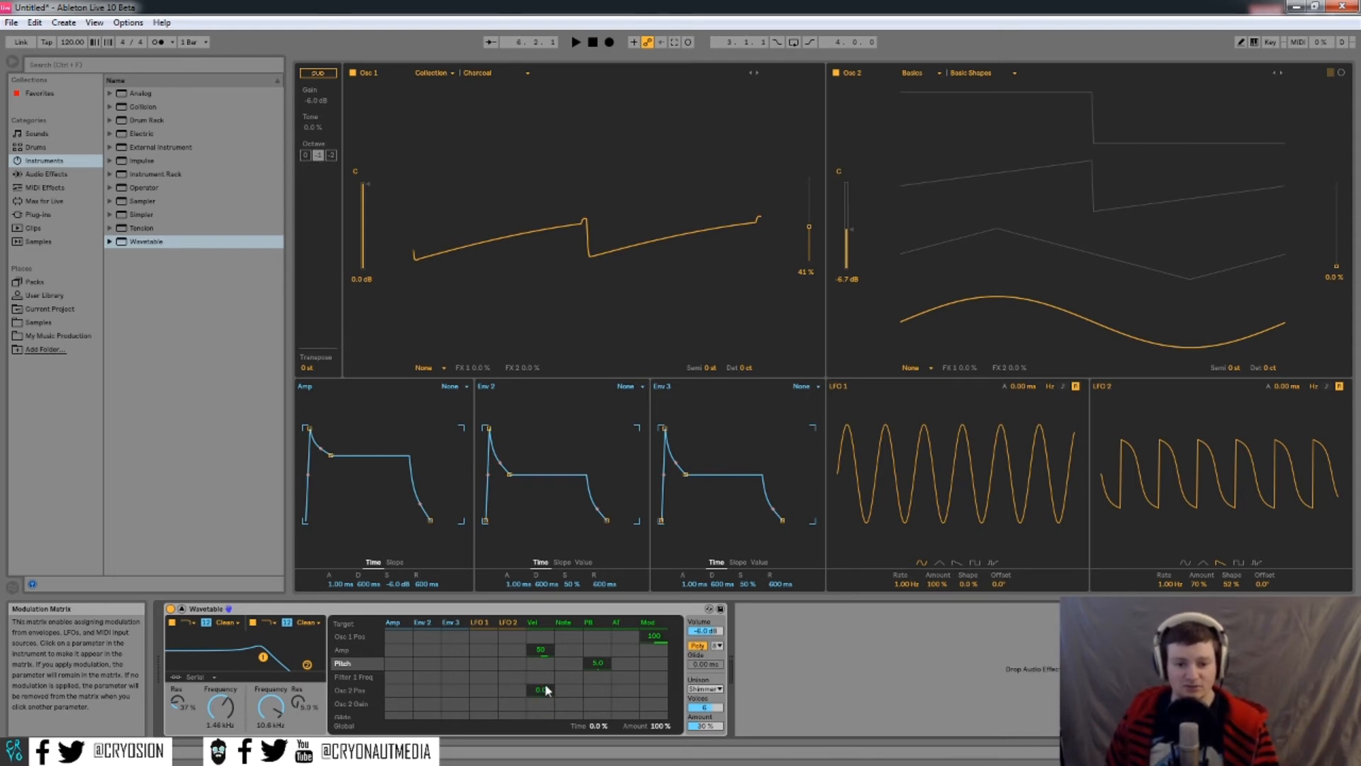
left_click_drag(544, 688, 544, 682)
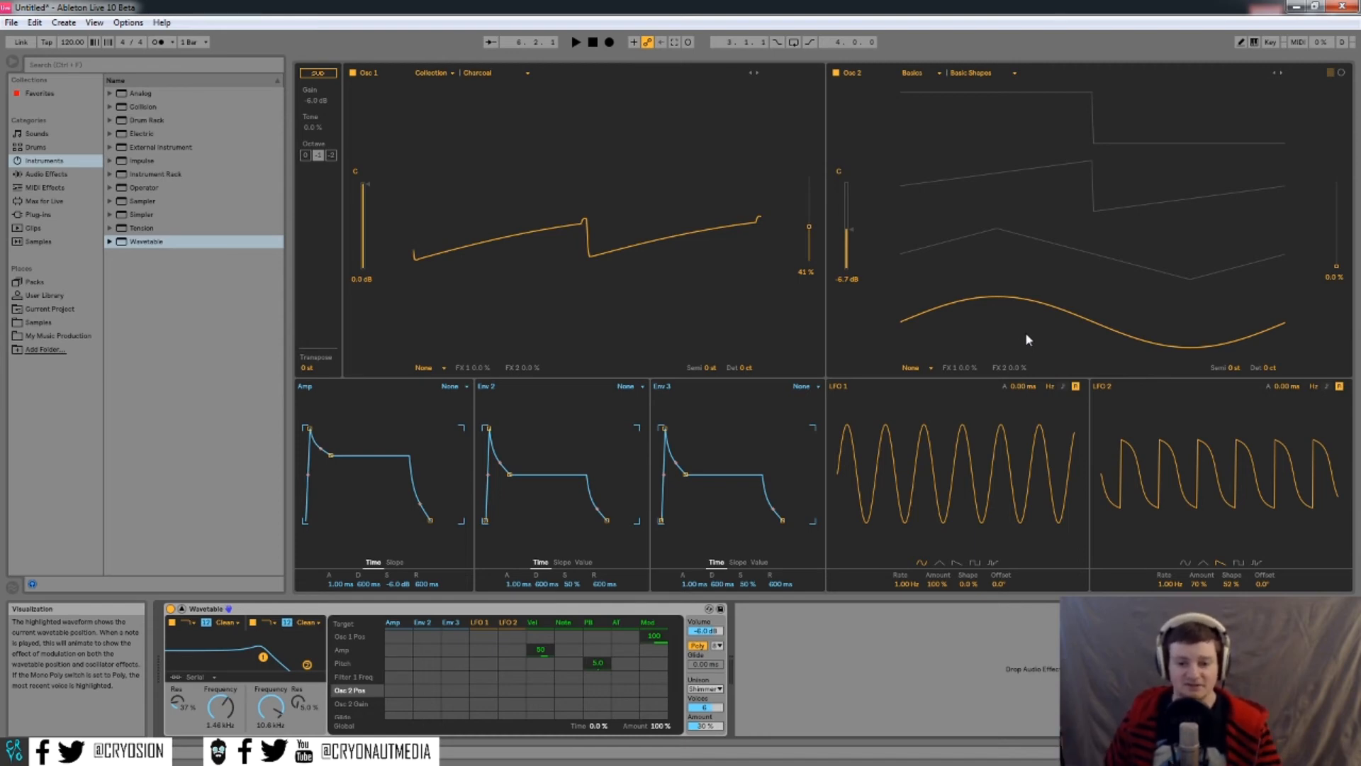
left_click_drag(597, 689, 599, 694)
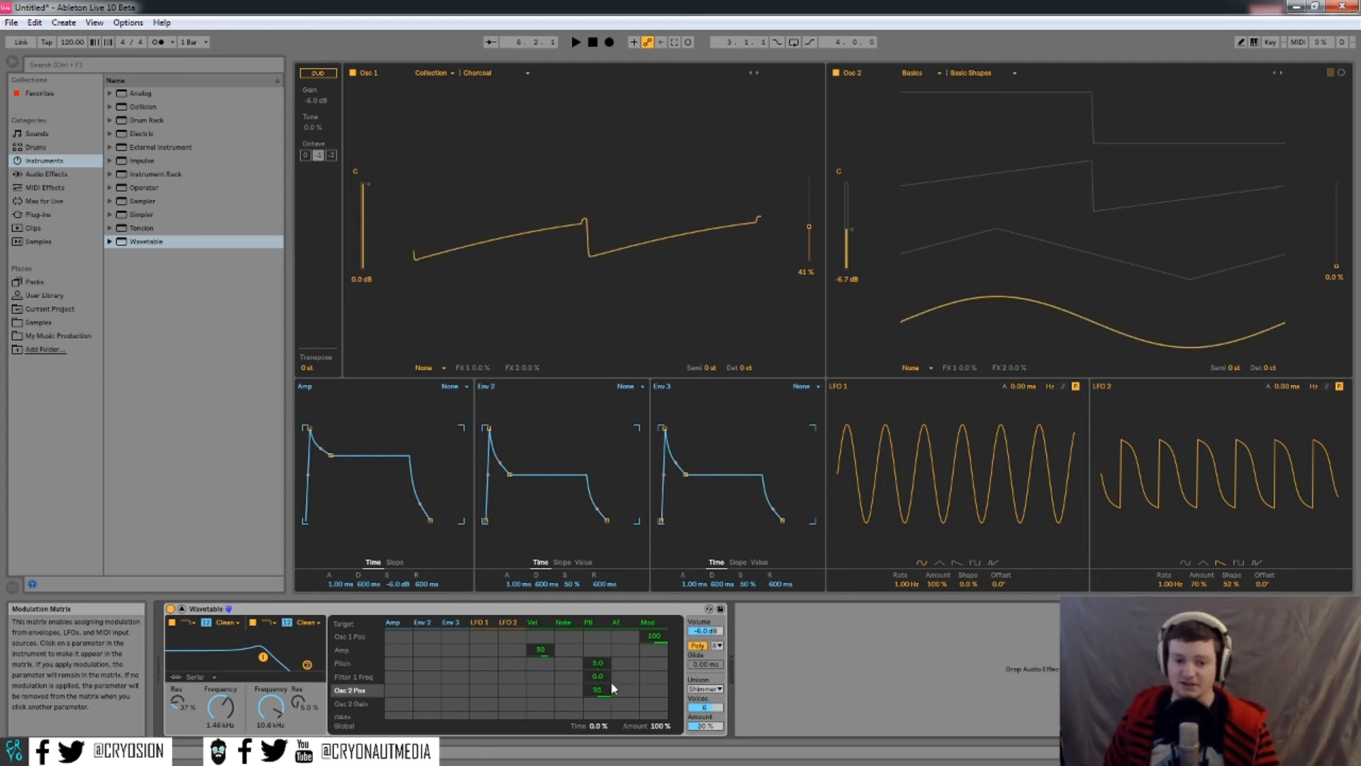
Try a pitch bend amount of 0 on Pitch, and restore the amount to 5
left_click_drag(595, 662, 599, 671)
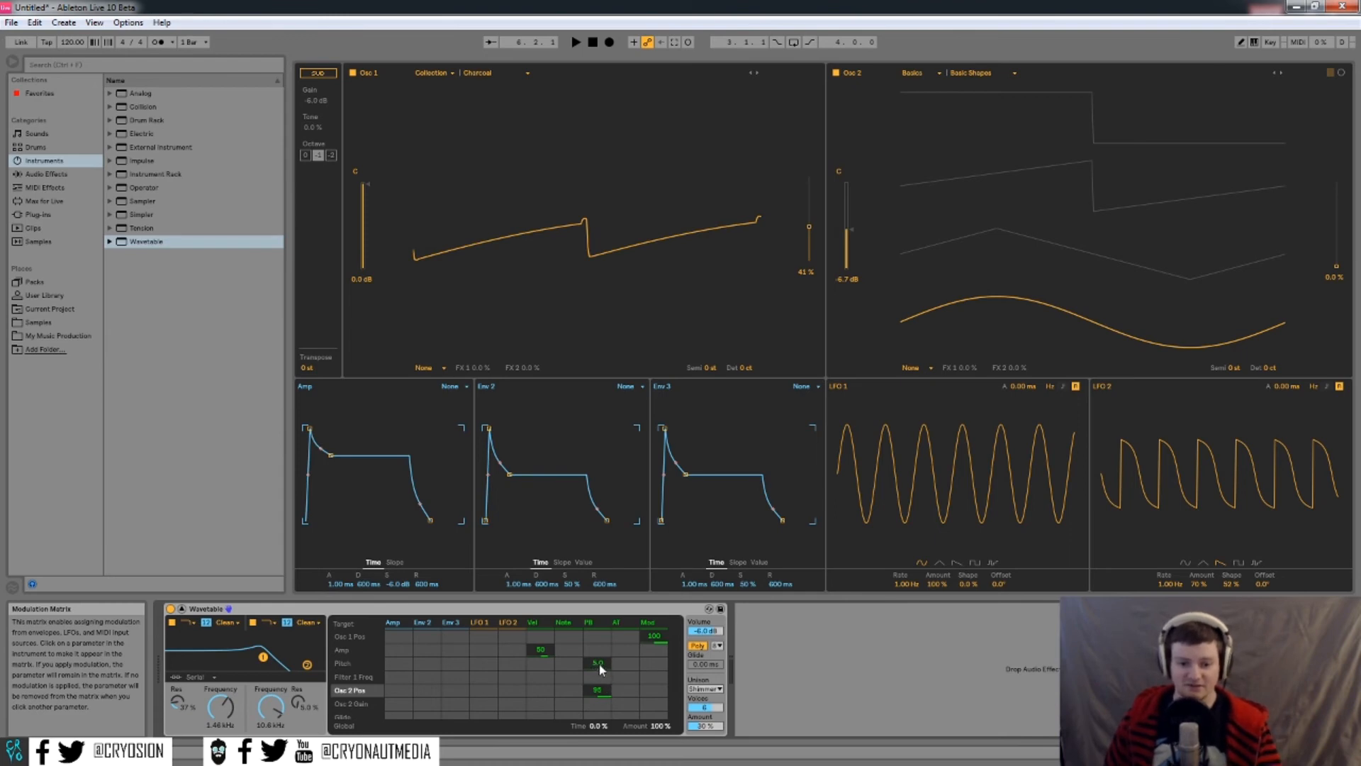
left_click(598, 665)
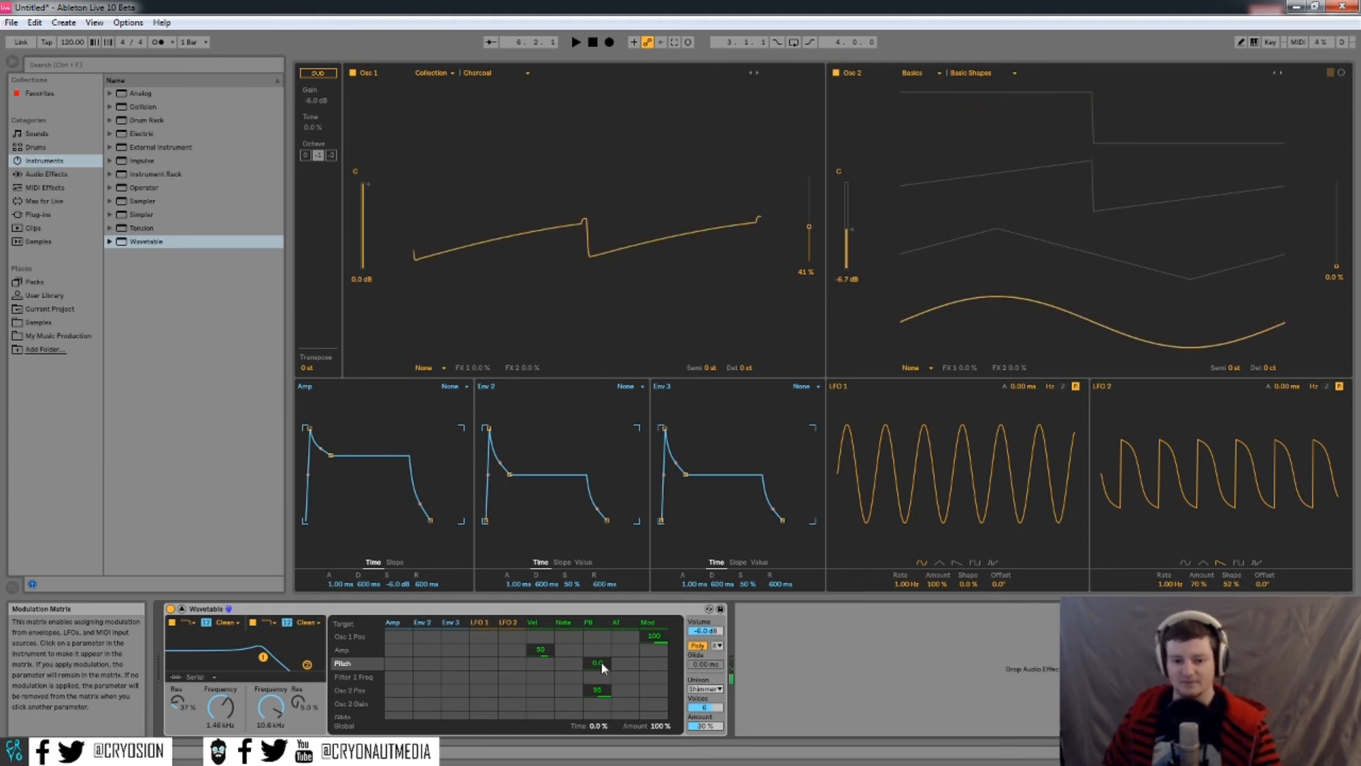
type("5")
key("Return")
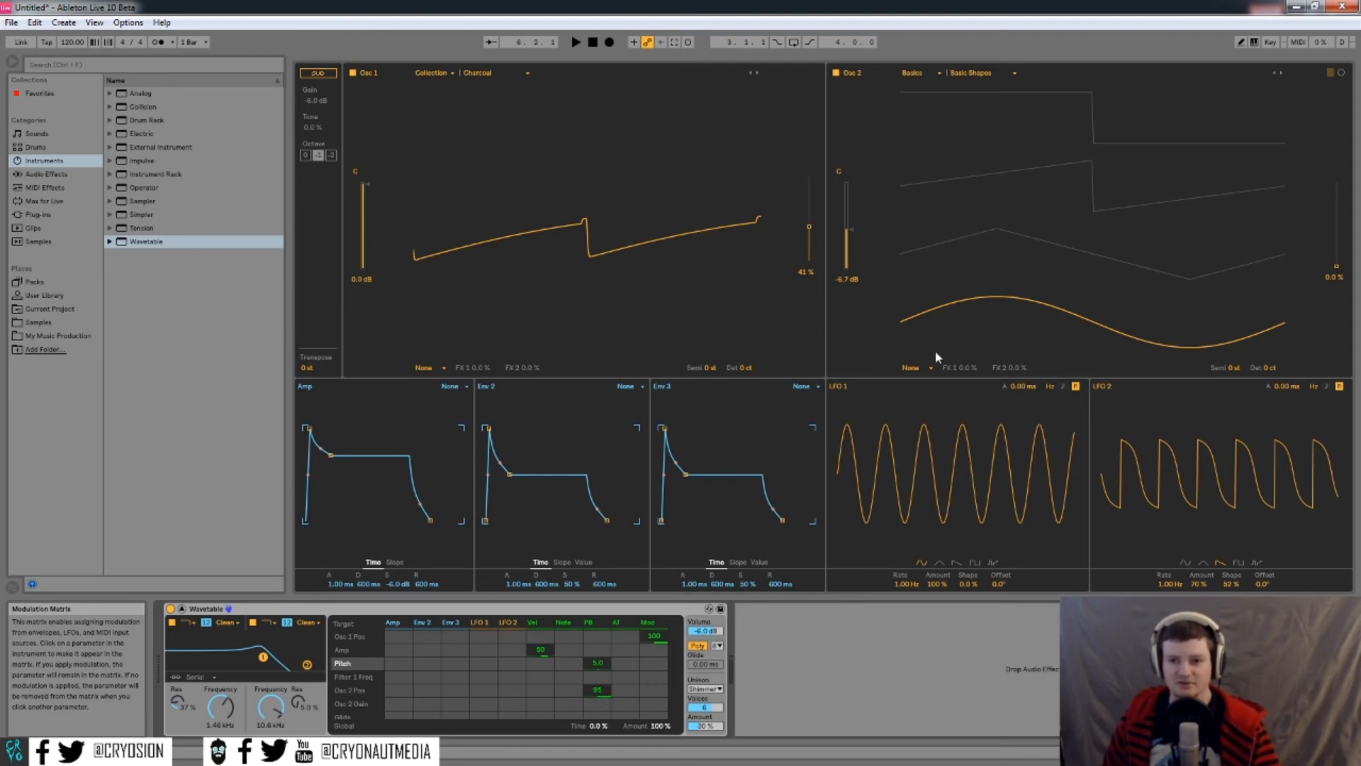
left_click(627, 679)
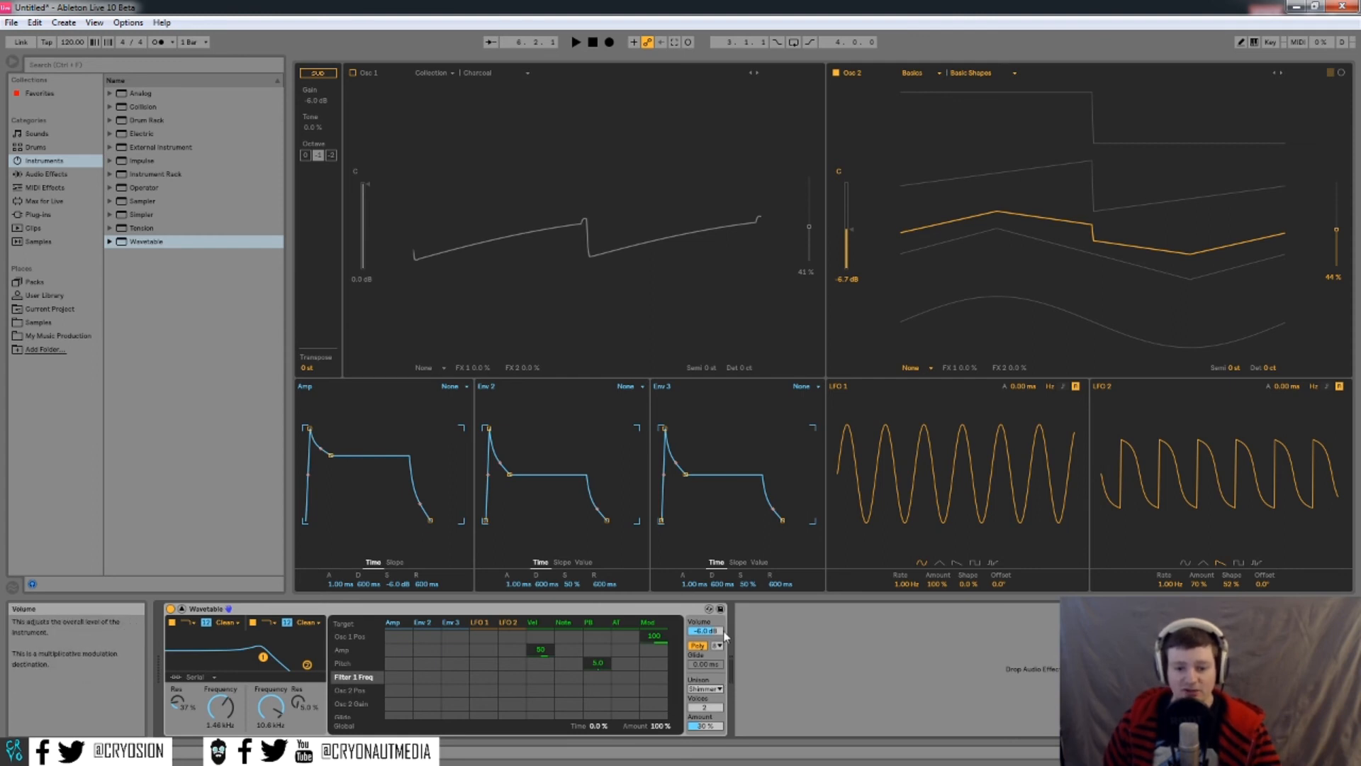
Show the polyphony voice options, switch the instrument to Mono, and set the glide time to 903 ms
left_click(703, 647)
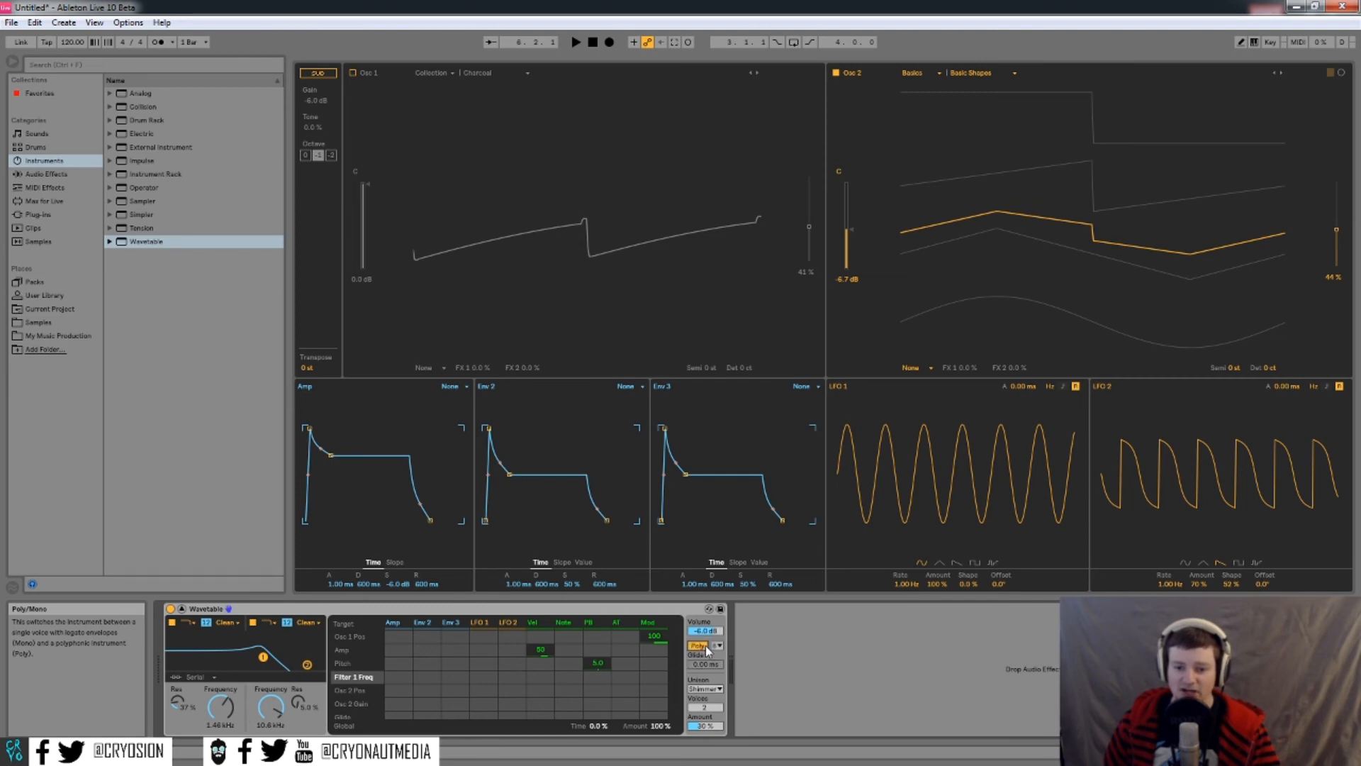
left_click(718, 646)
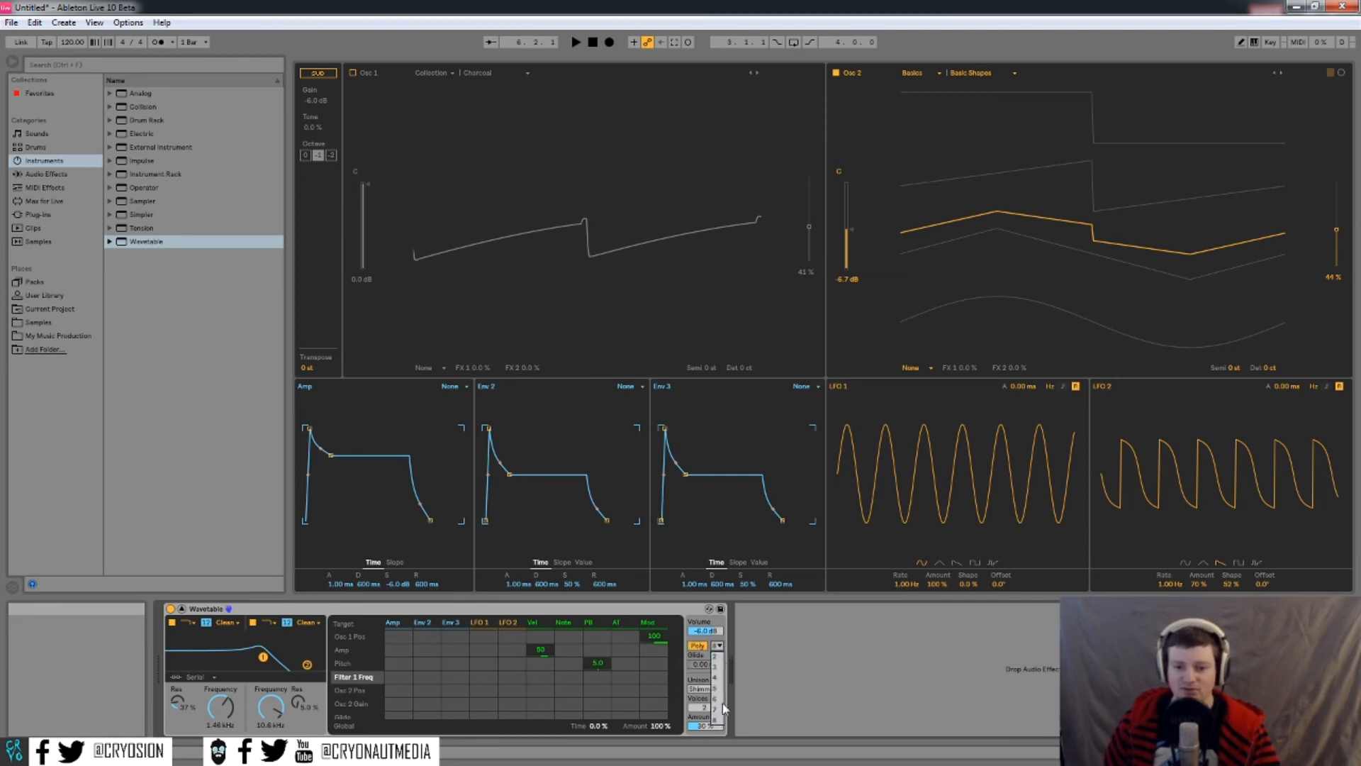
left_click(716, 654)
left_click(703, 646)
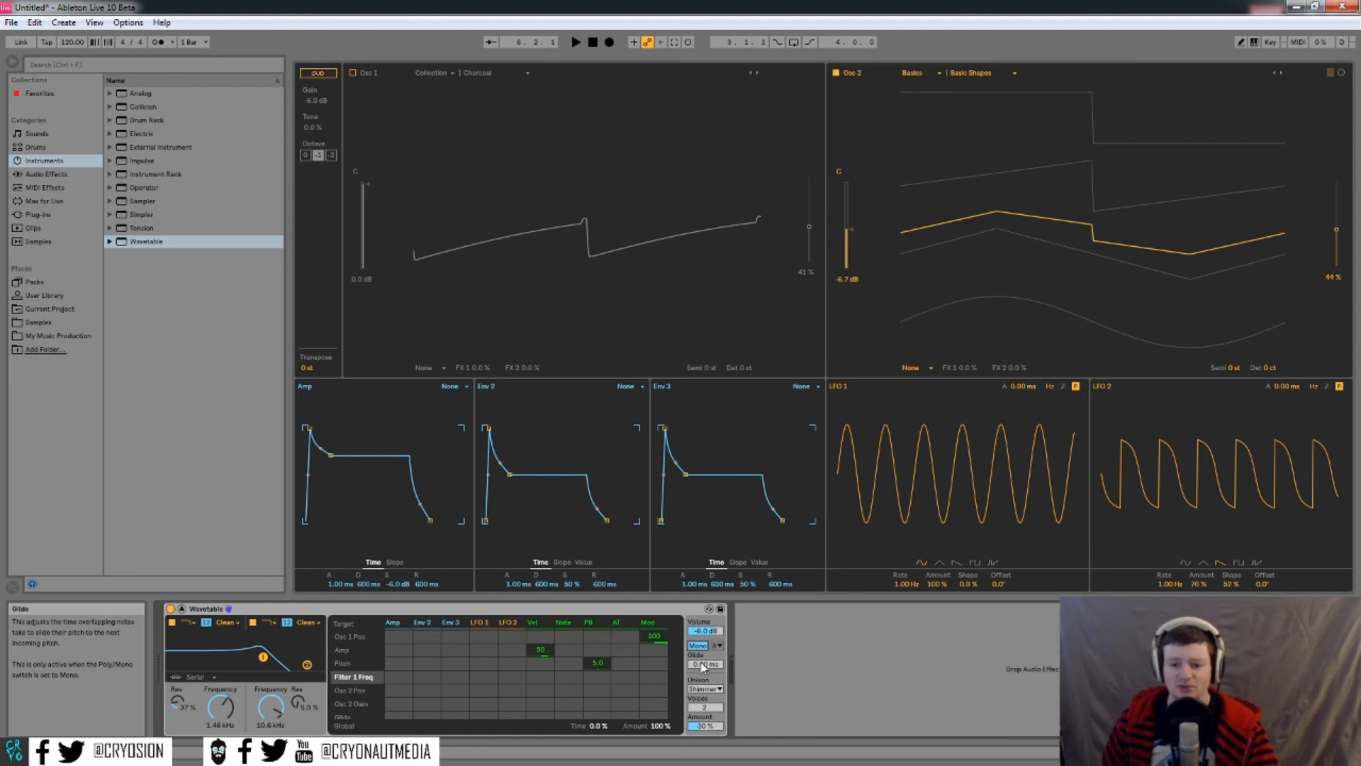
left_click_drag(705, 664, 706, 630)
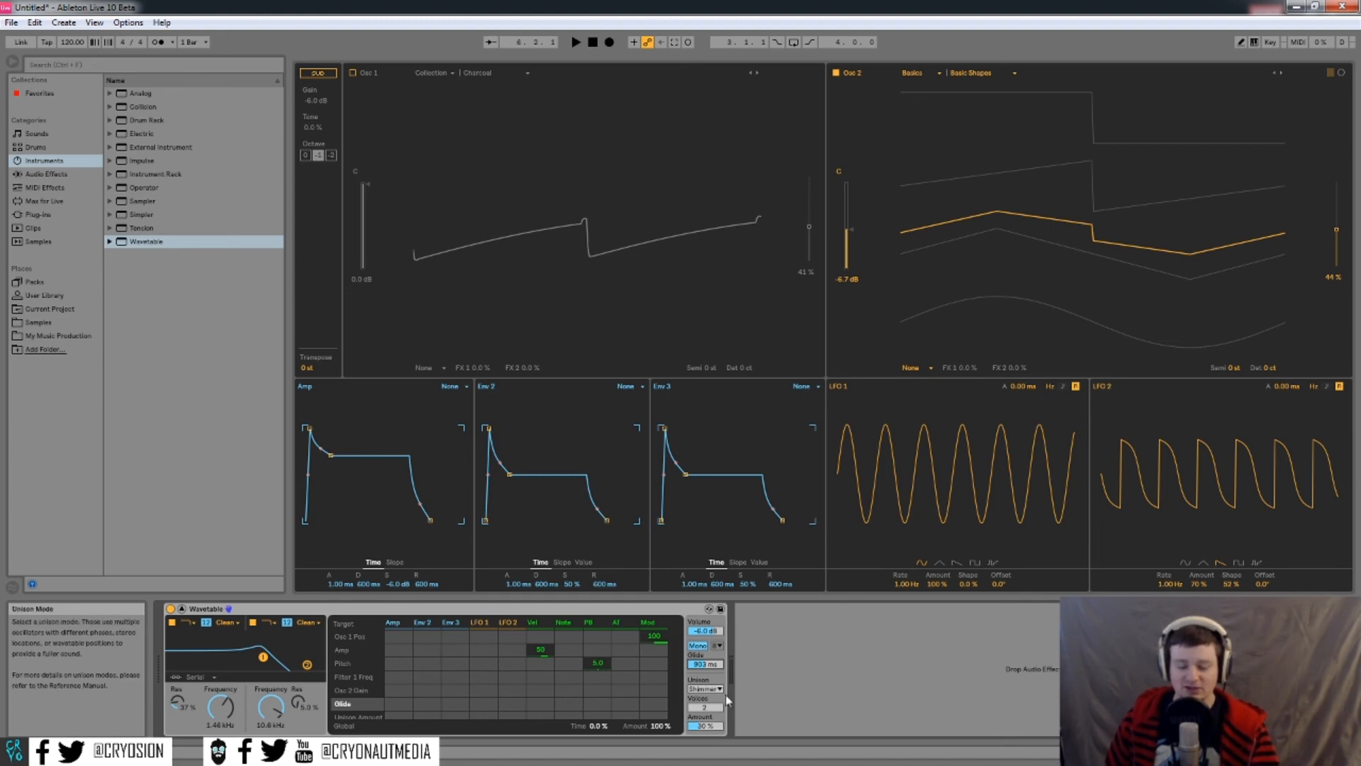
Browse the available unison modes and raise the unison voice count to 8
left_click(720, 687)
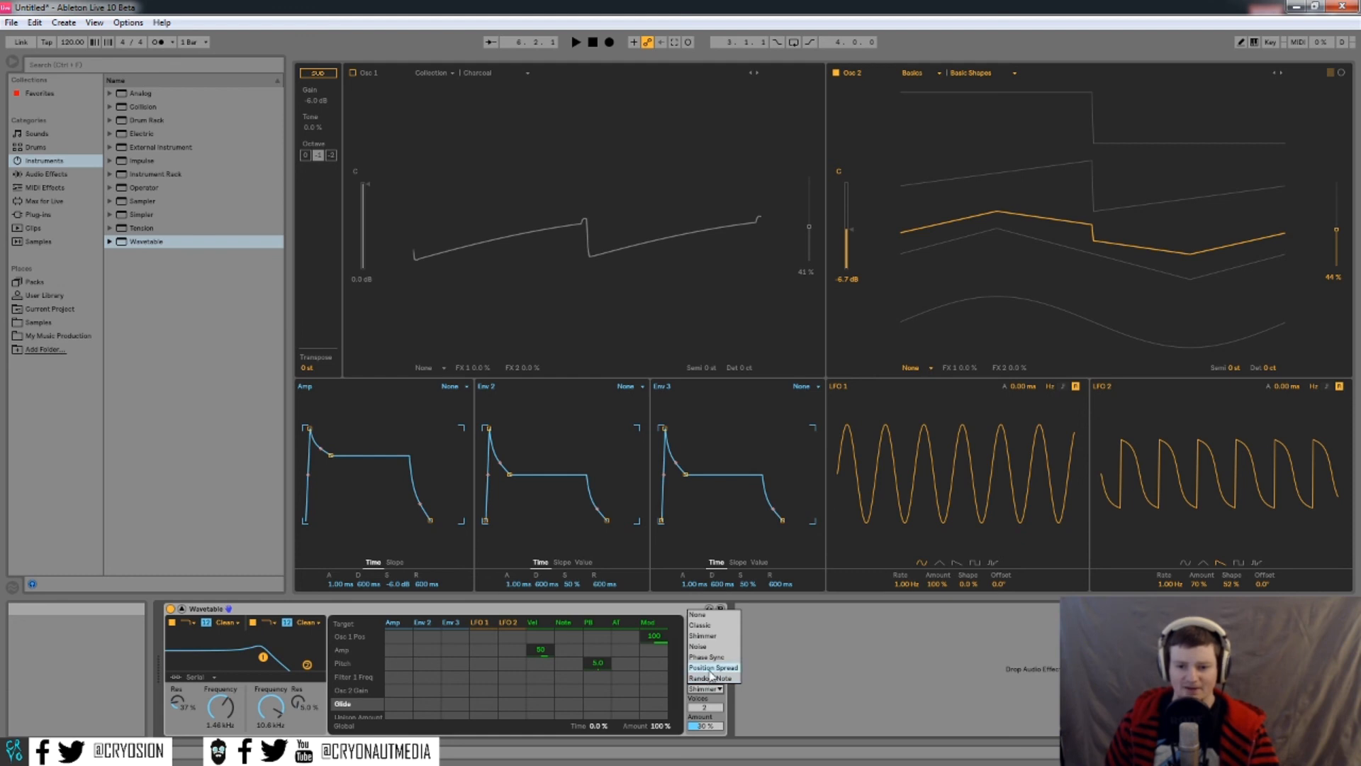
left_click(729, 702)
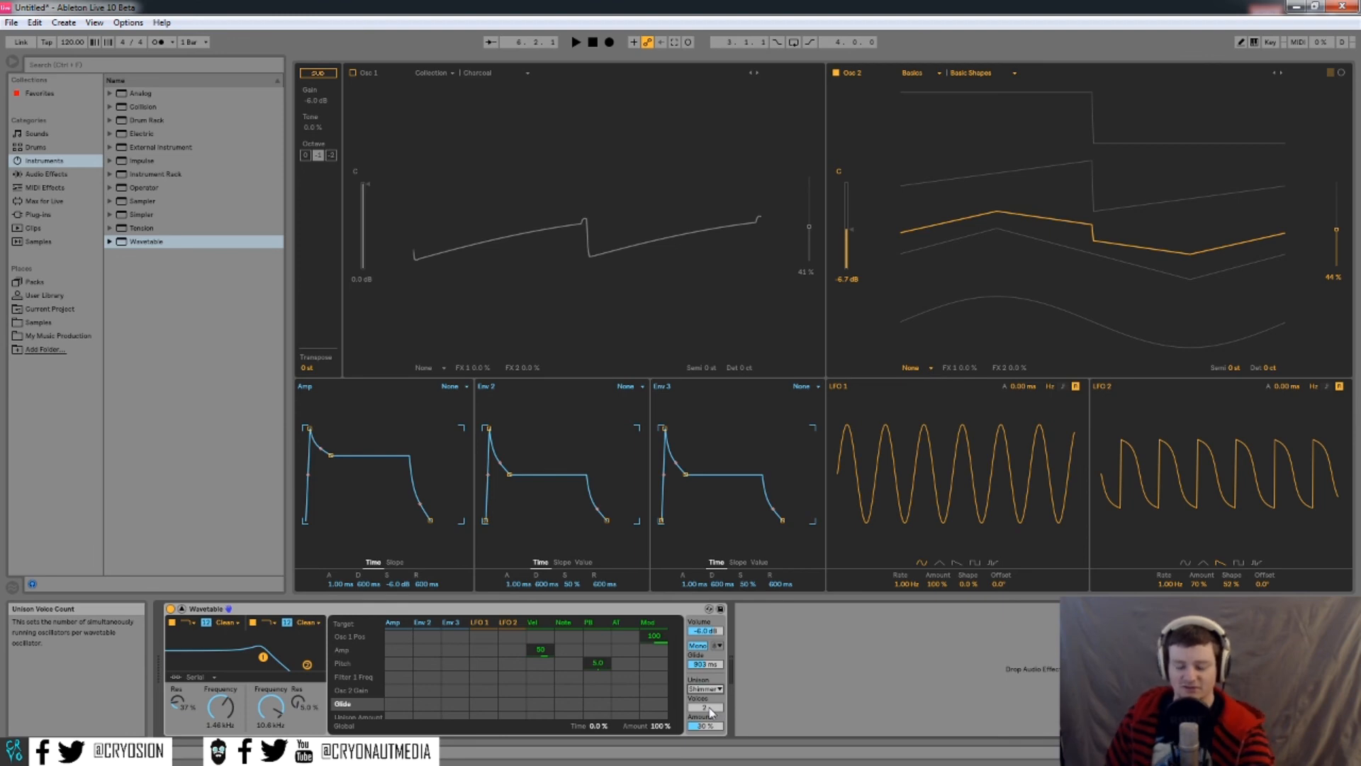
left_click_drag(710, 707, 709, 703)
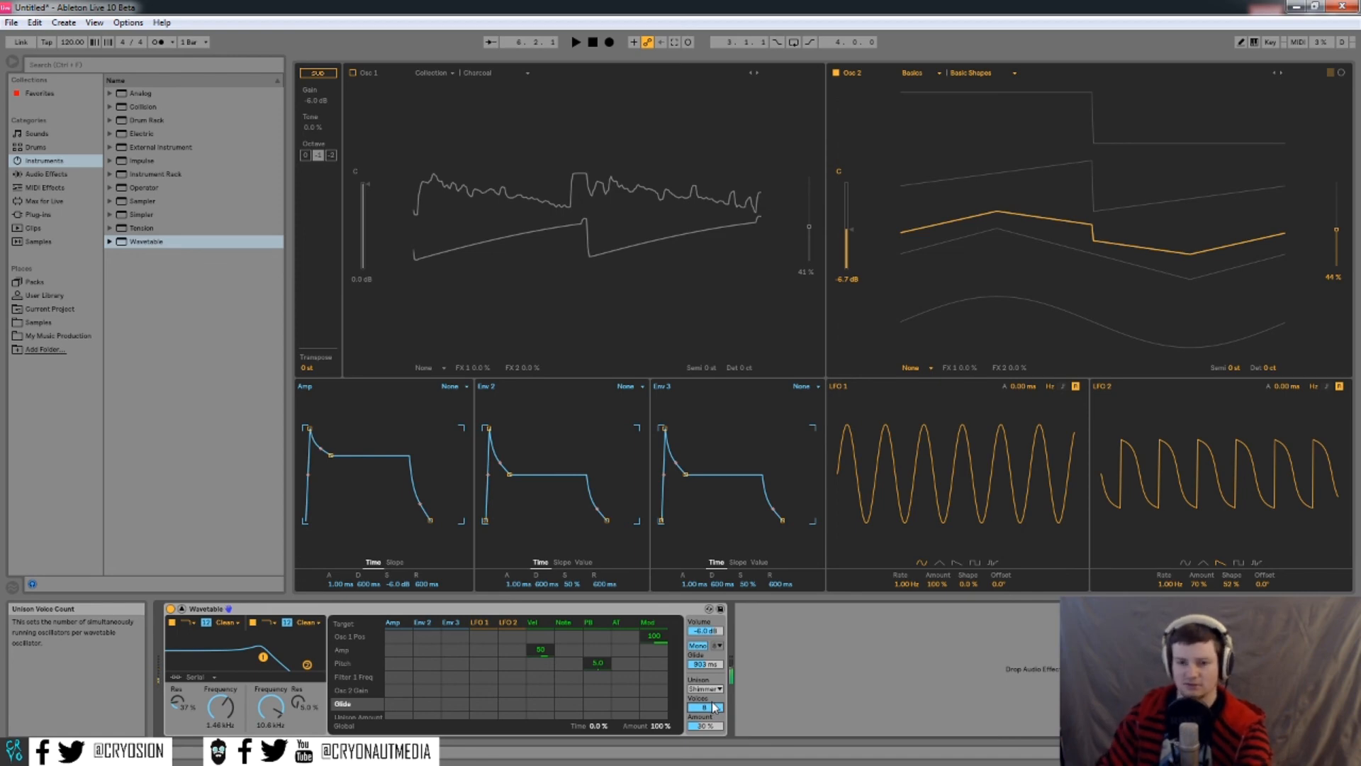
Turn oscillator 1 back on and switch the instrument to Poly
left_click(368, 75)
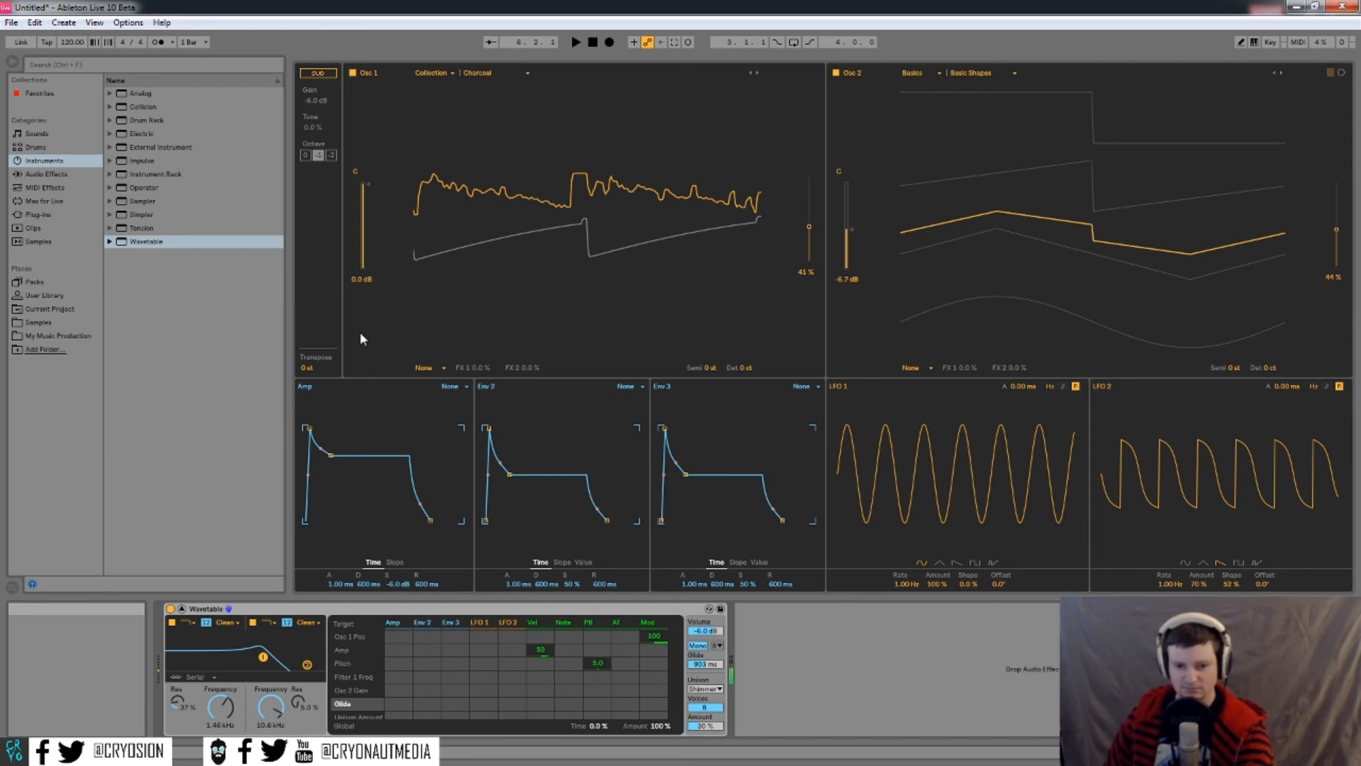
left_click(703, 650)
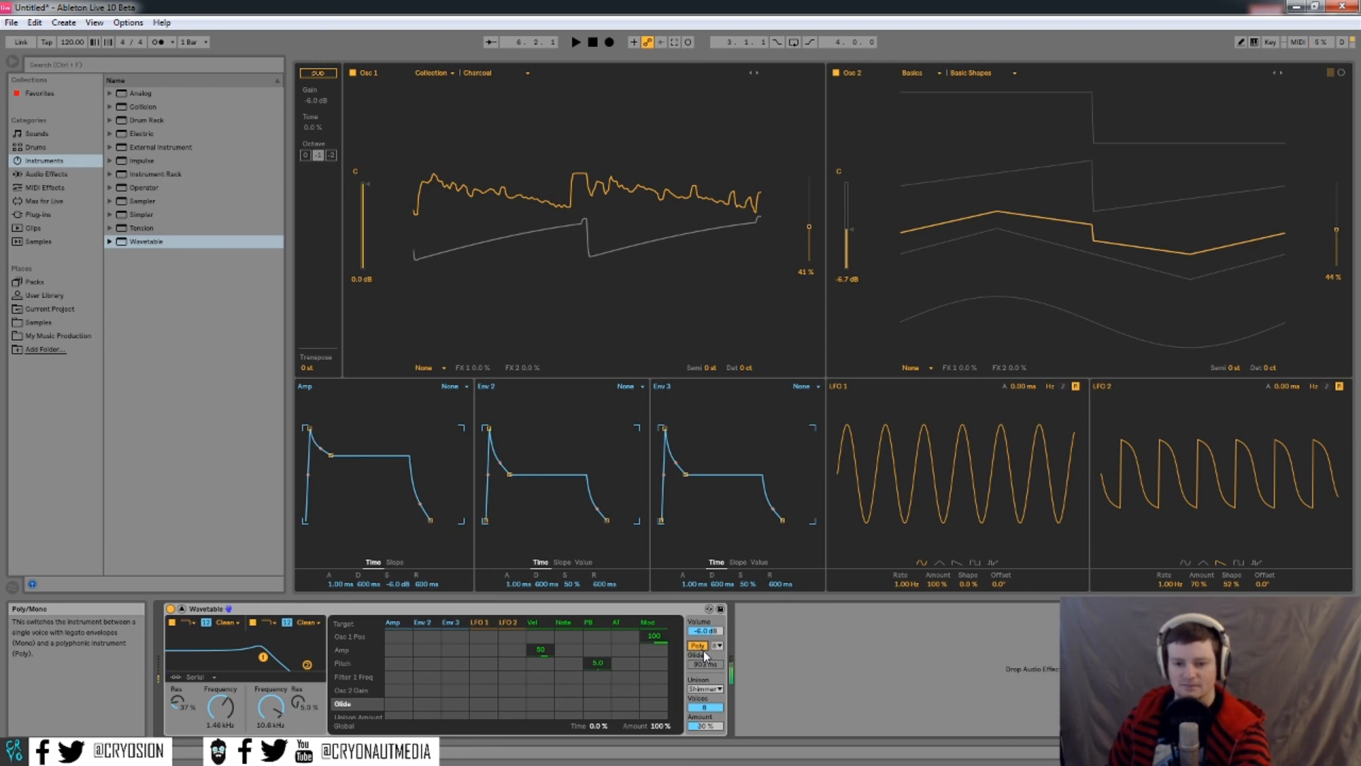
Raise the Shimmer unison amount to 100%, and reduce it to 71%
left_click(716, 721)
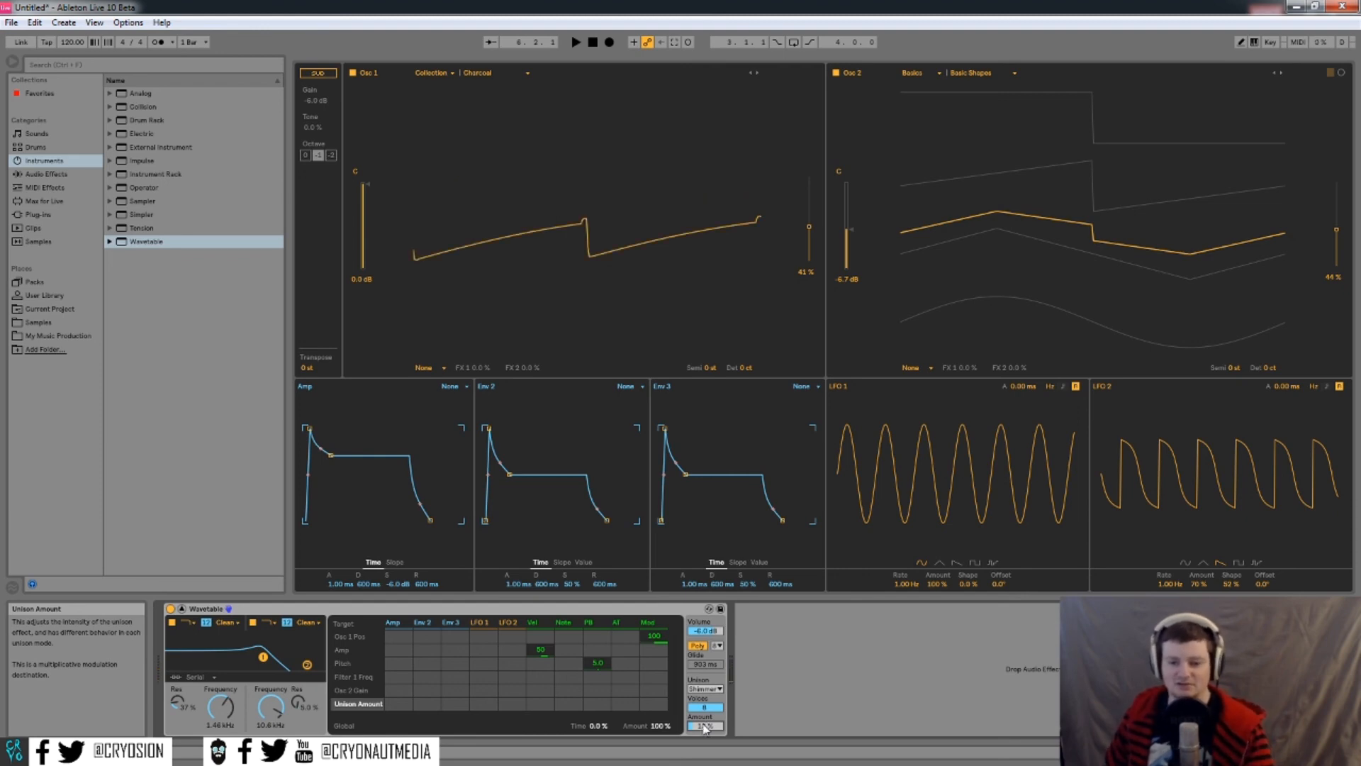
left_click_drag(709, 727, 709, 659)
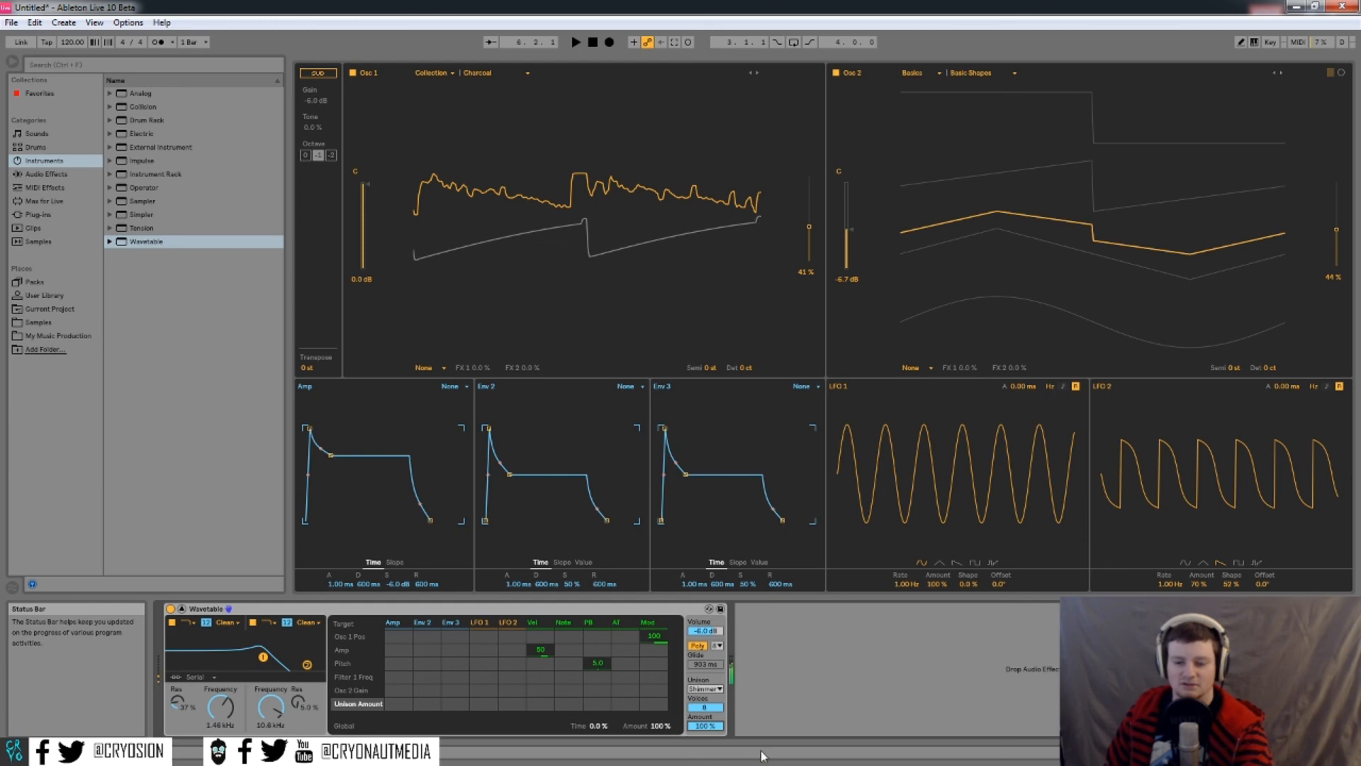
left_click_drag(709, 725, 709, 734)
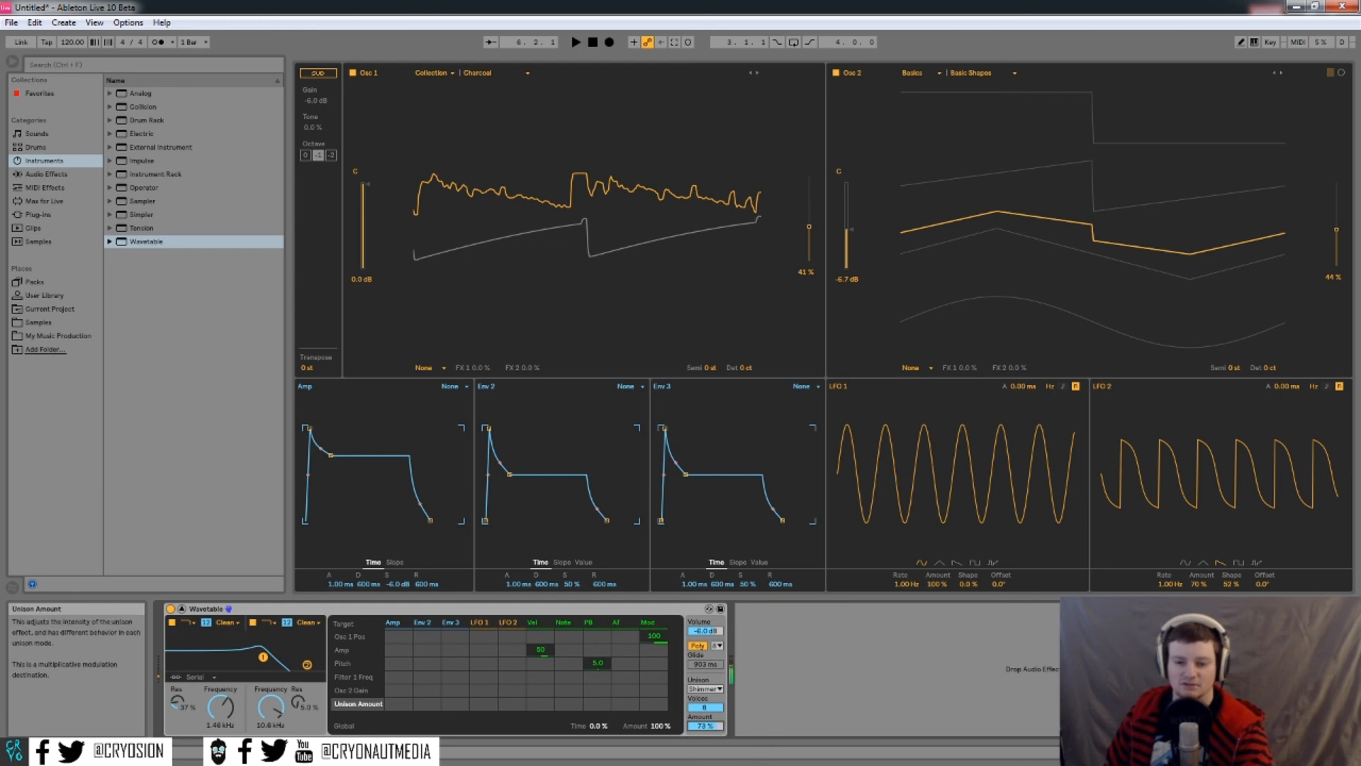